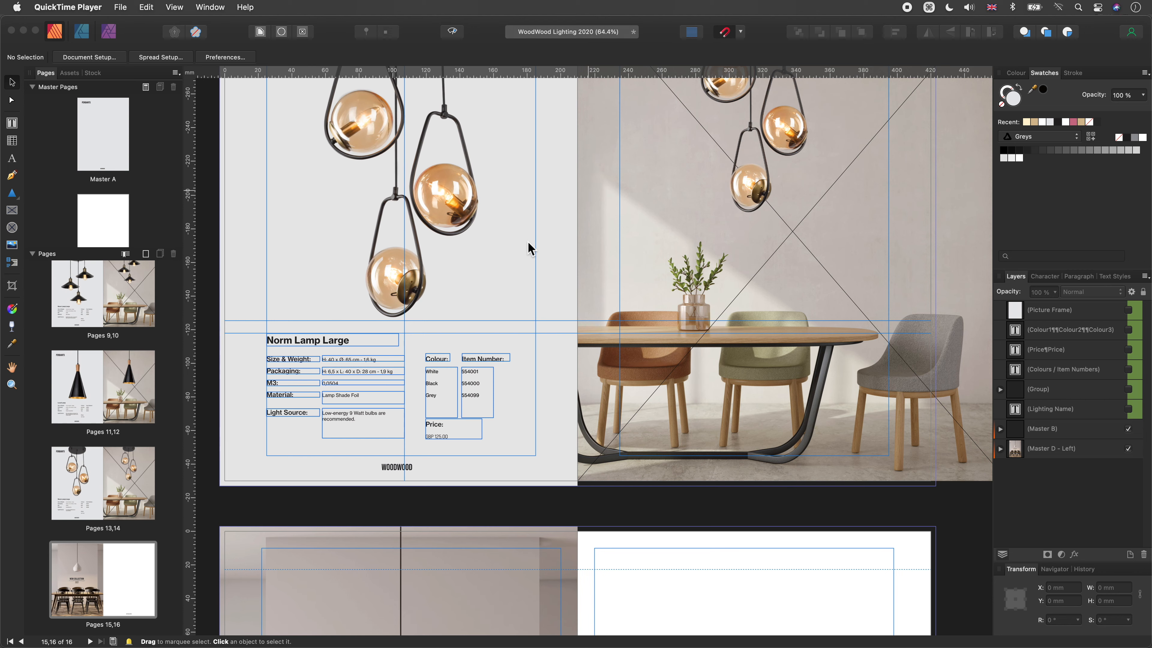
Look through the pendant lamp product spreads and the New Collection 2021 spread
scroll(528, 242, "up", 5)
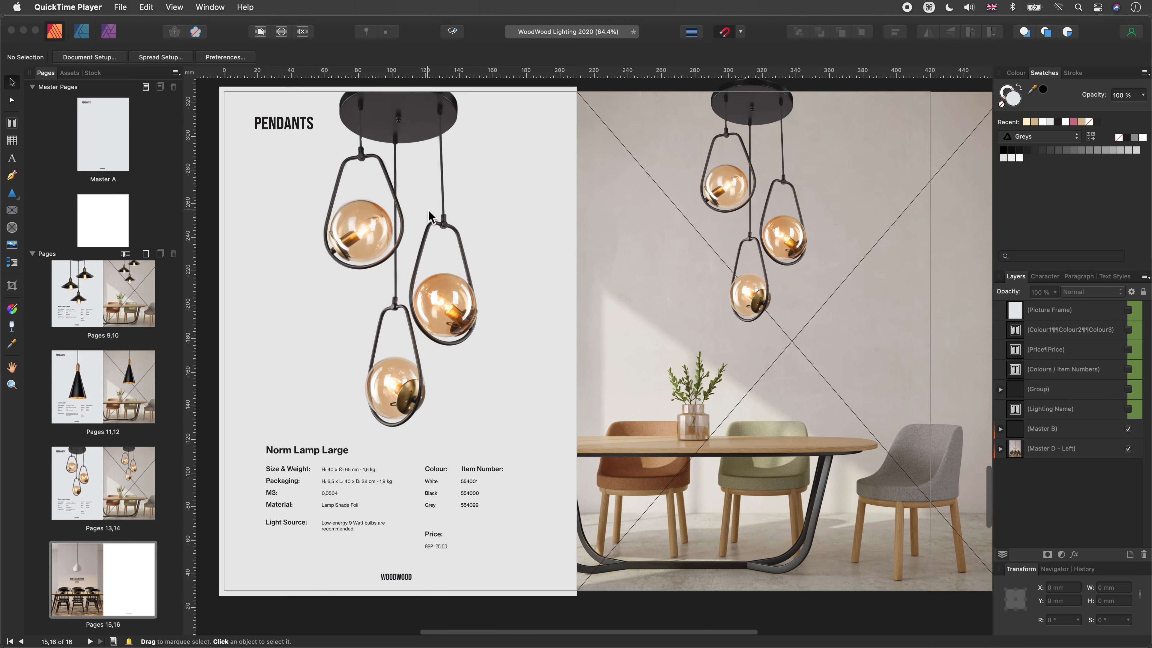
scroll(430, 217, "up", 10)
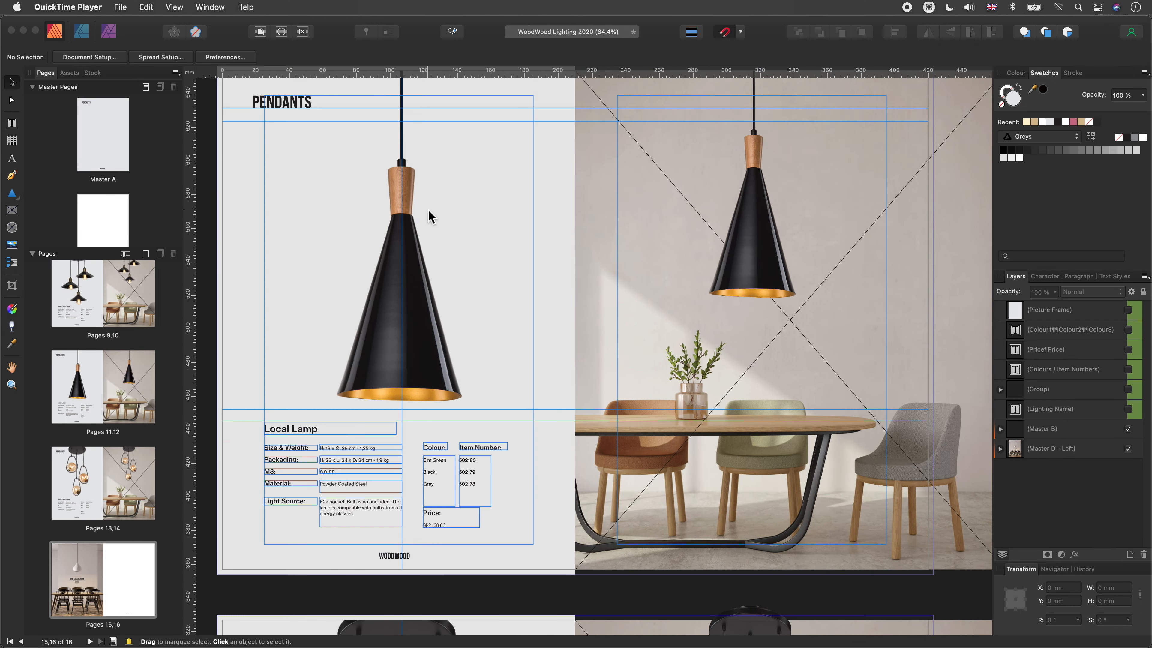
scroll(430, 217, "down", 15)
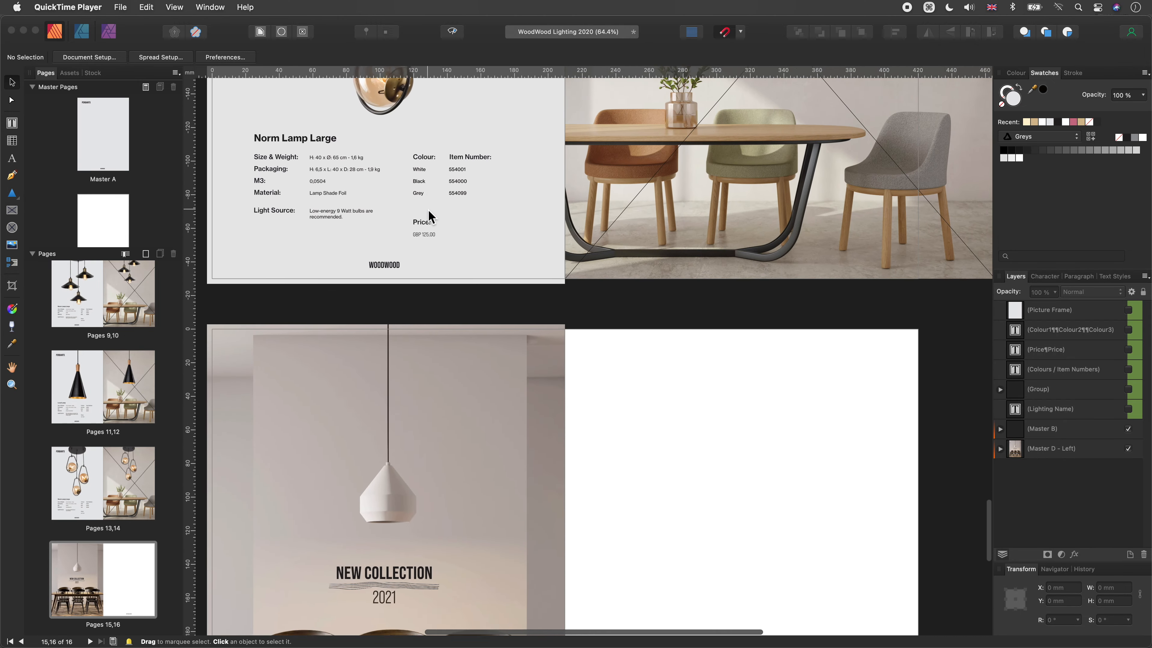
scroll(430, 217, "down", 5)
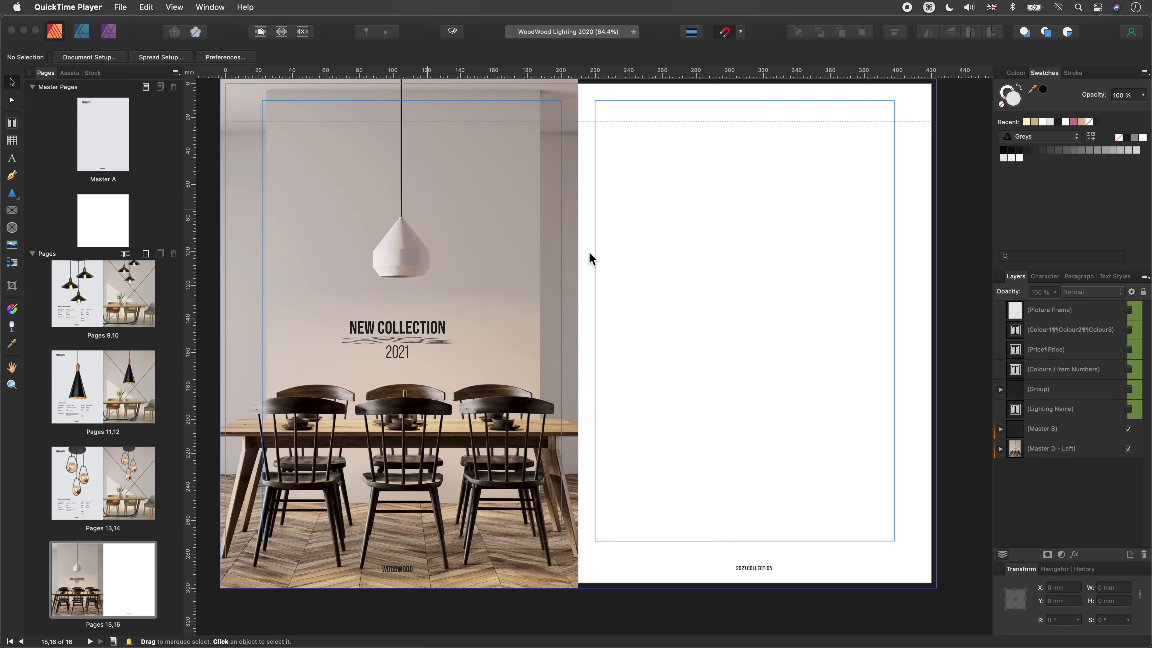
scroll(572, 245, "up", 10)
scroll(573, 250, "up", 10)
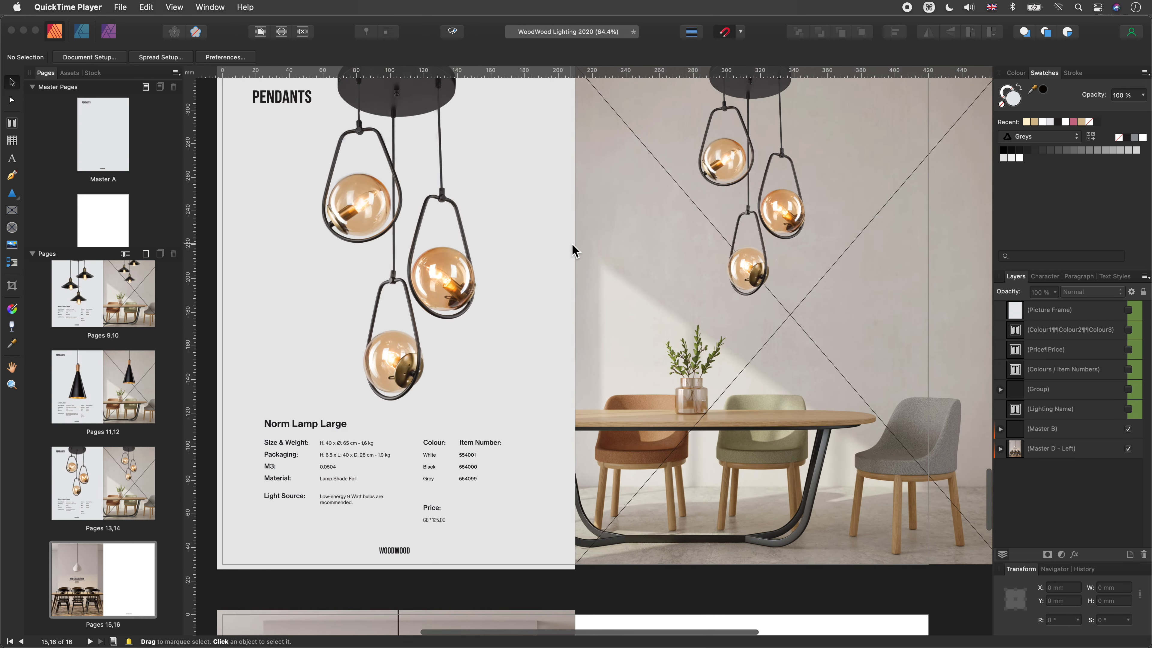
scroll(572, 245, "down", 20)
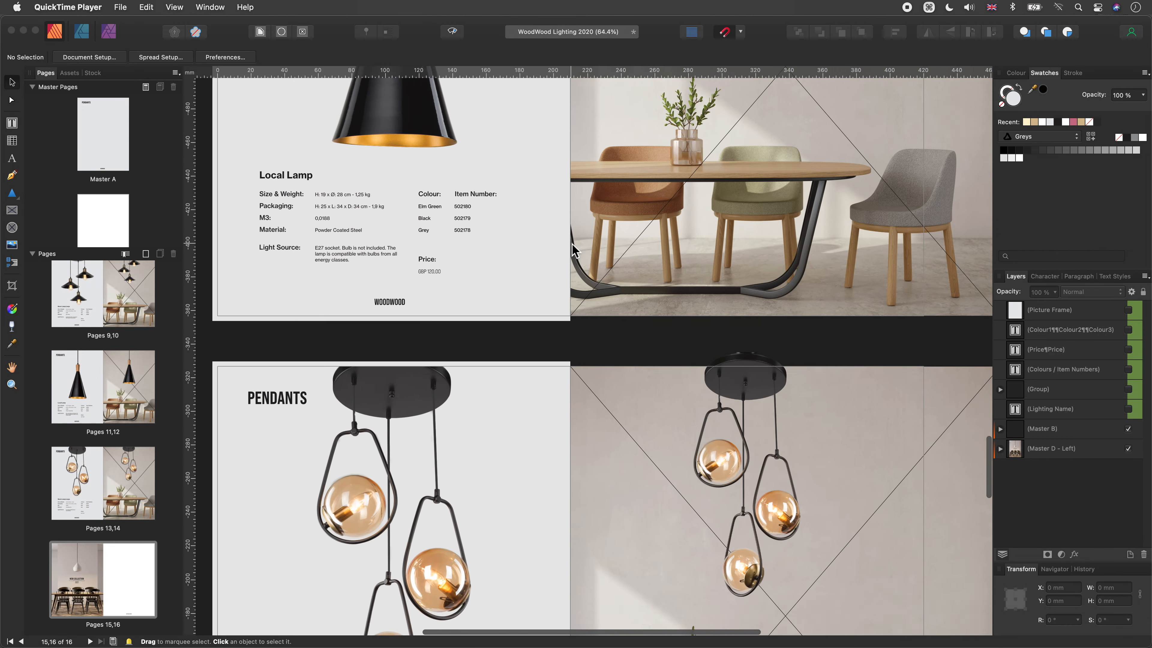
scroll(573, 248, "down", 5)
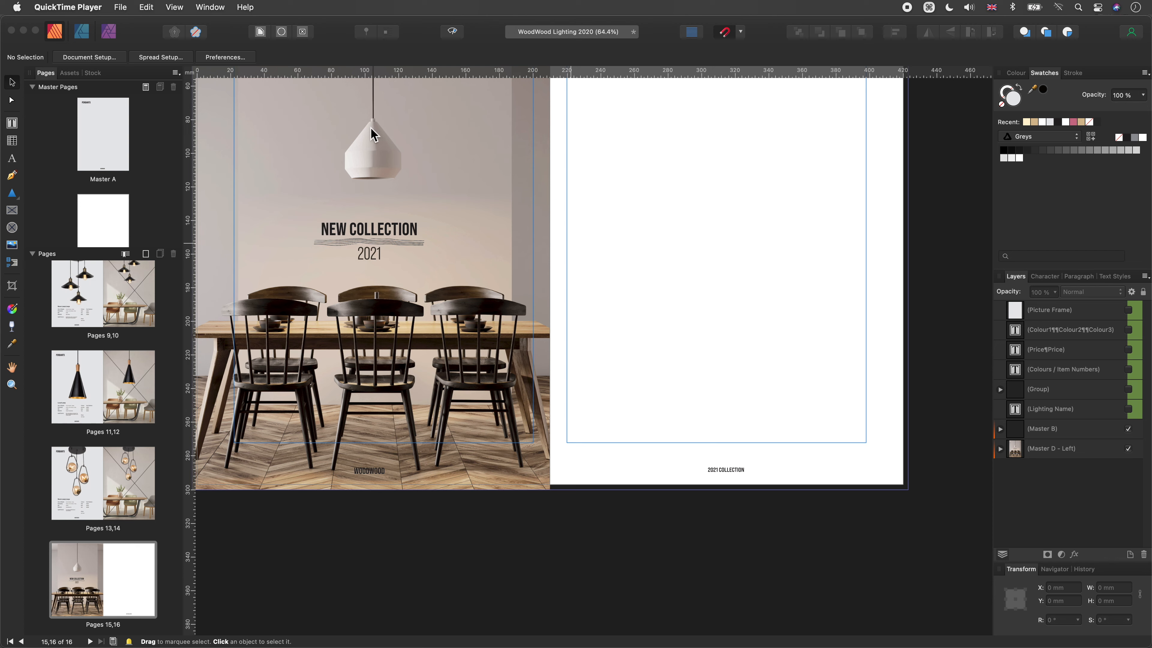
Add the spreadsheet "WoodWood - Lighting Catalog 2020 - Product Specs" as a data merge source
left_click(204, 96)
left_click(184, 7)
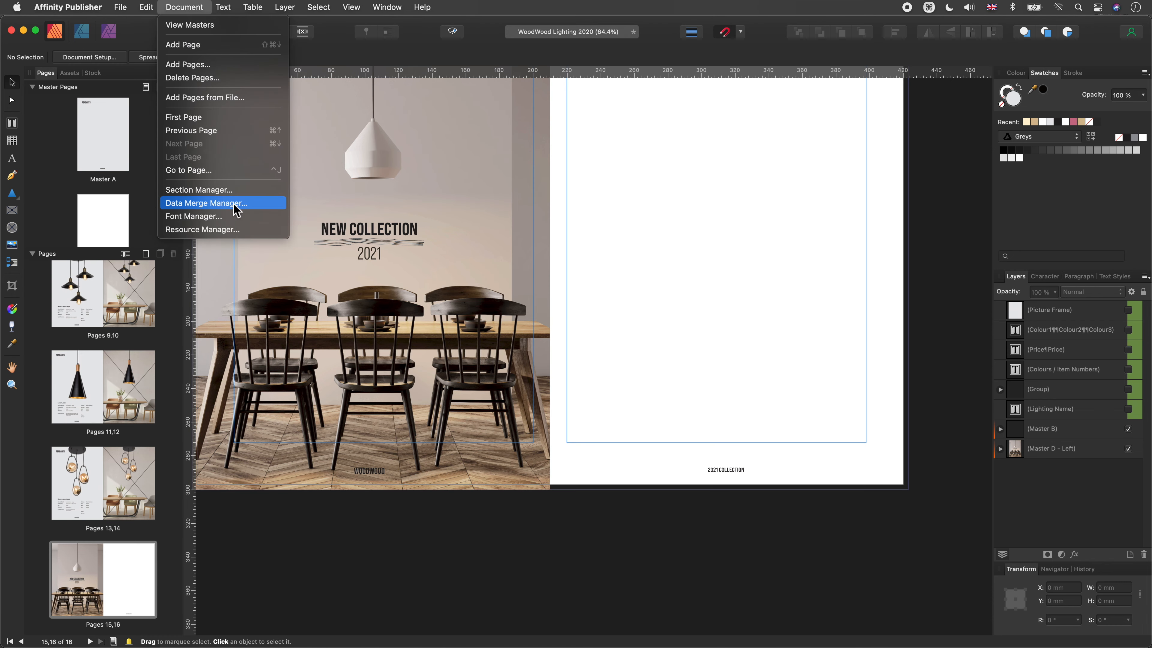
left_click(263, 205)
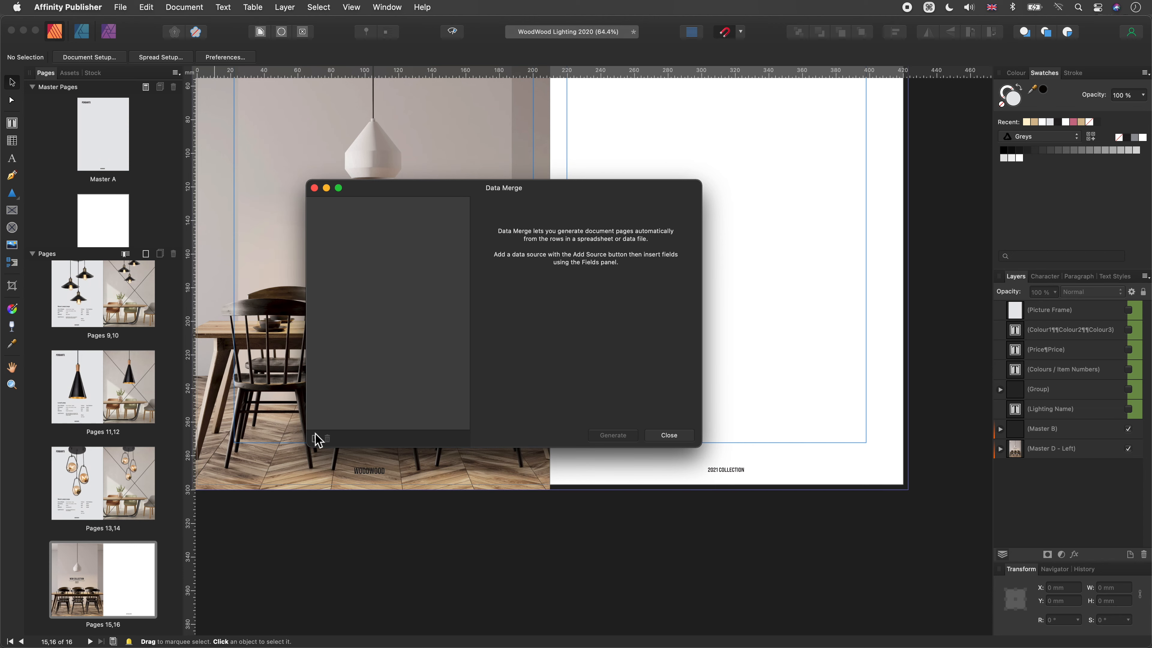
left_click(316, 436)
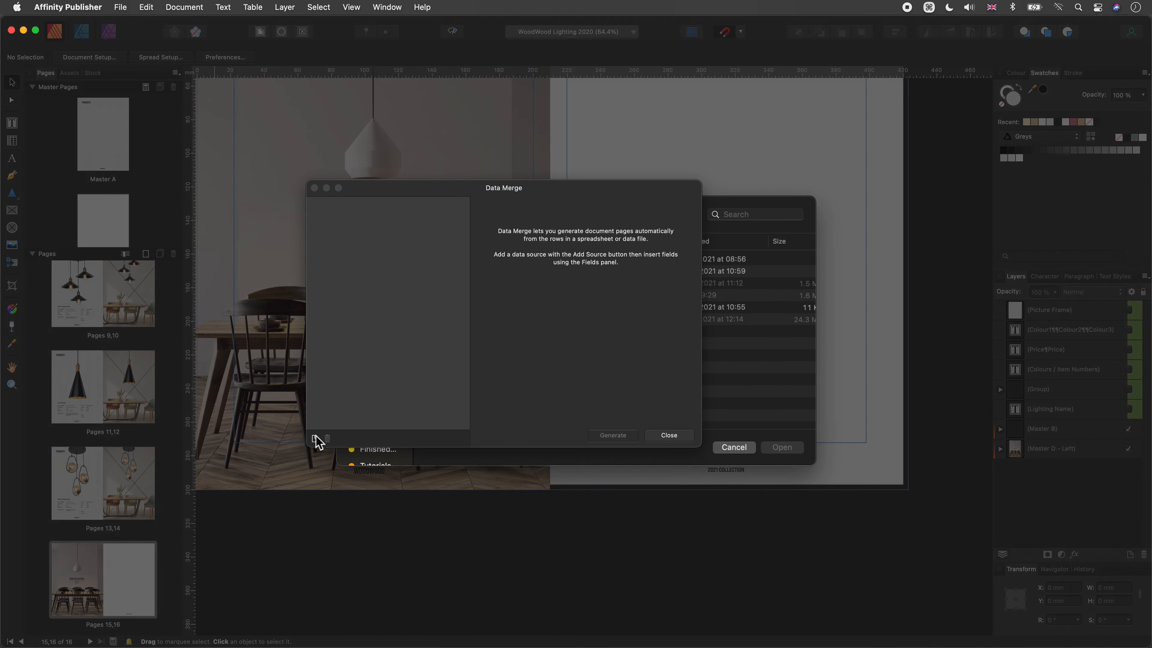
left_click(605, 309)
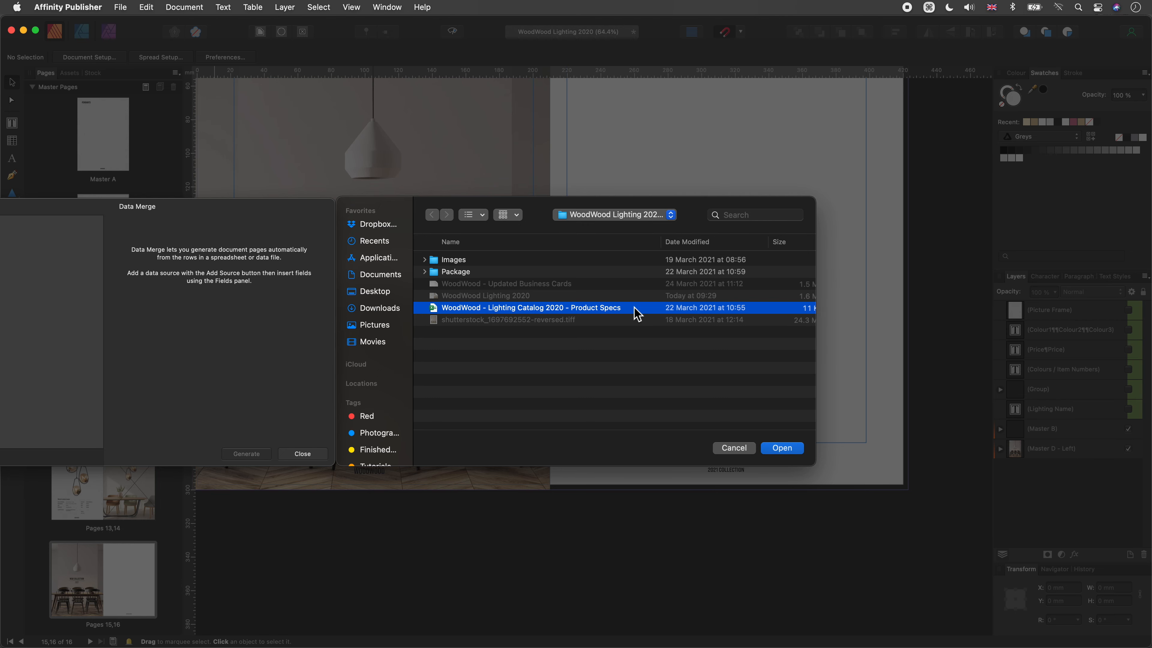
left_click(795, 450)
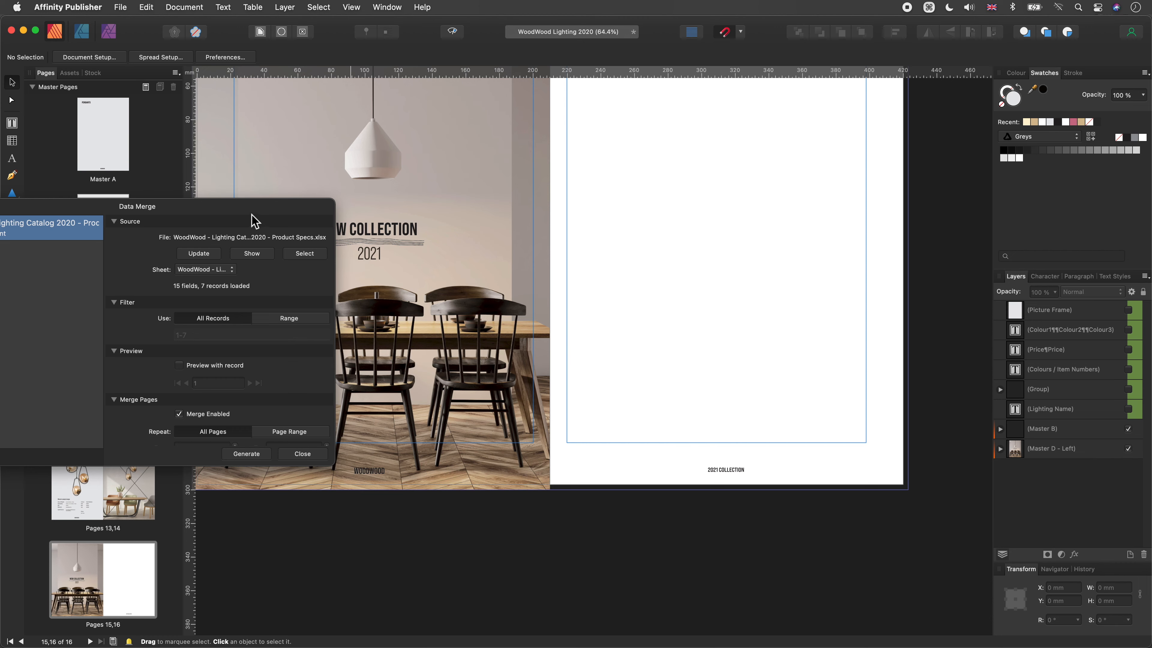
Turn on previewing with records for the data source and close the Data Merge manager
left_click_drag(256, 221, 581, 198)
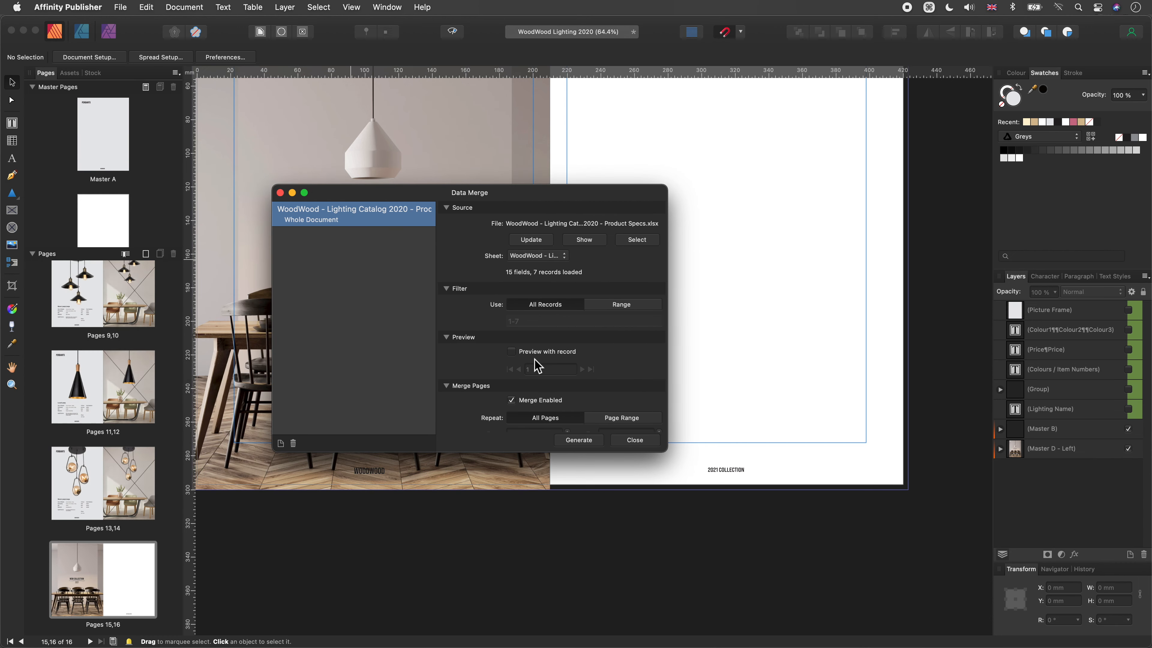
left_click(512, 352)
left_click(634, 441)
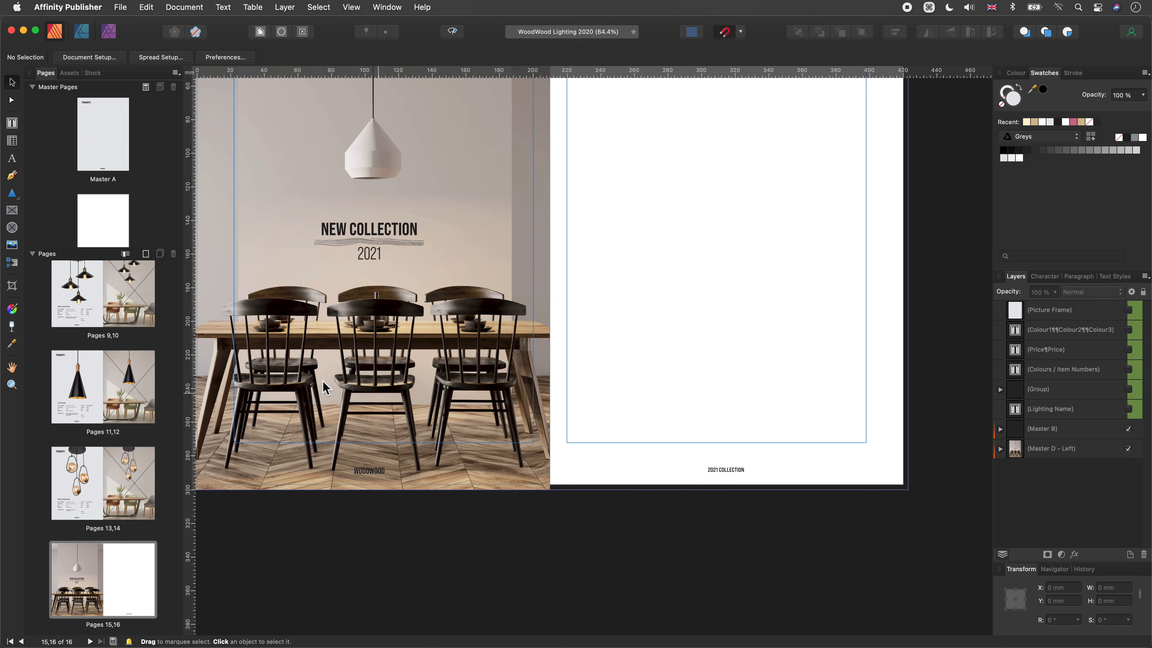
Draw a data merge layout grid of 178 × 262 mm filling the margins of the blank page opposite the New Collection image
left_click(13, 262)
scroll(563, 170, "up", 1)
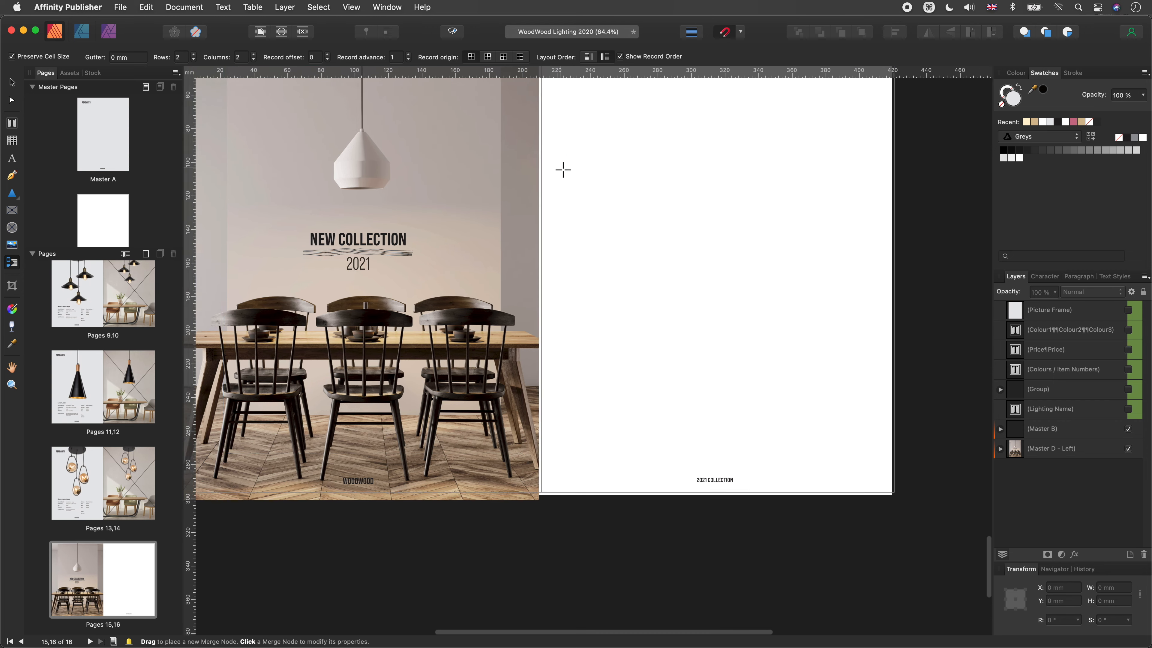
scroll(563, 170, "right", 3)
scroll(563, 170, "up", 3)
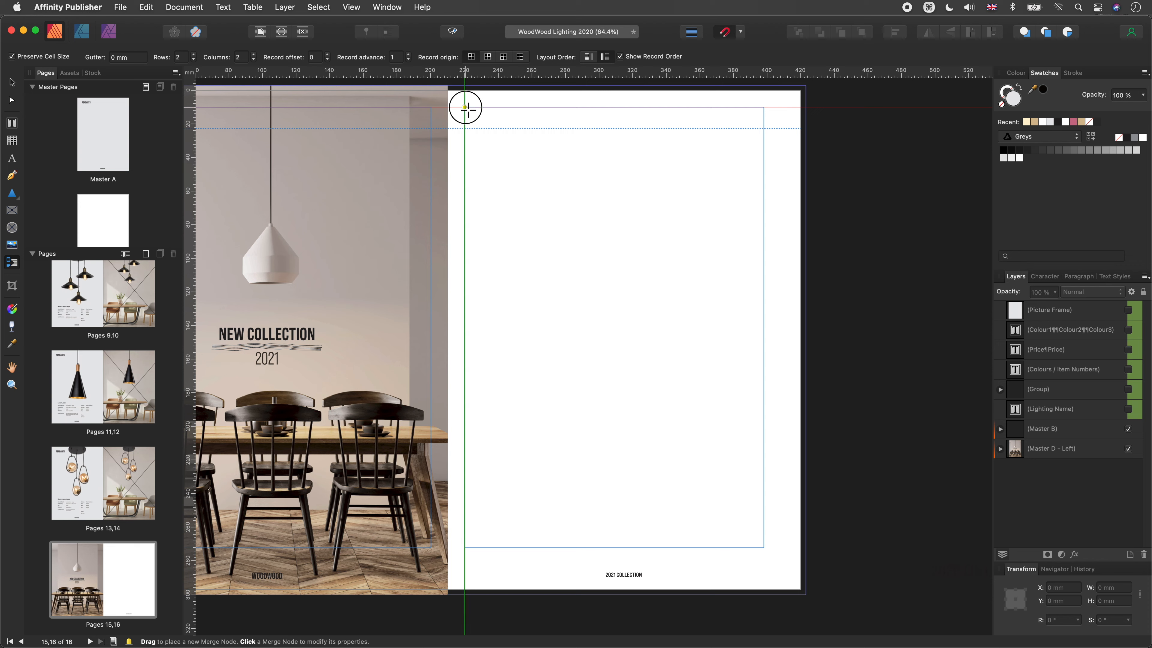
left_click_drag(464, 107, 764, 547)
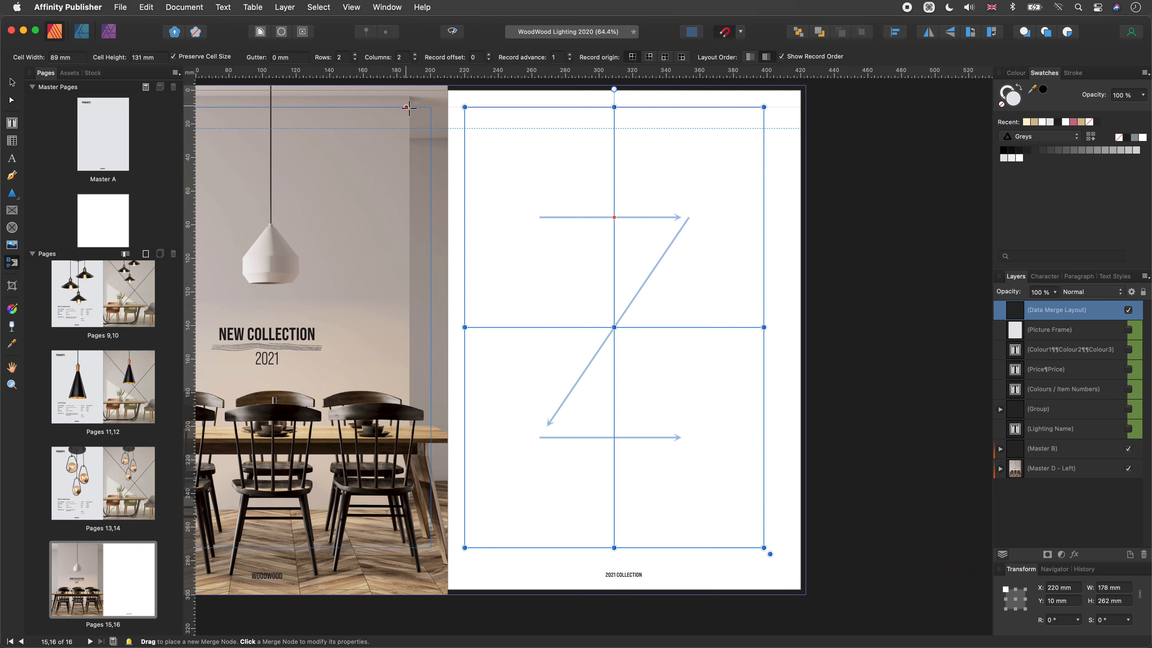
Set the merge layout grid to 1 column and 3 rows
left_click(415, 54)
left_click(415, 59)
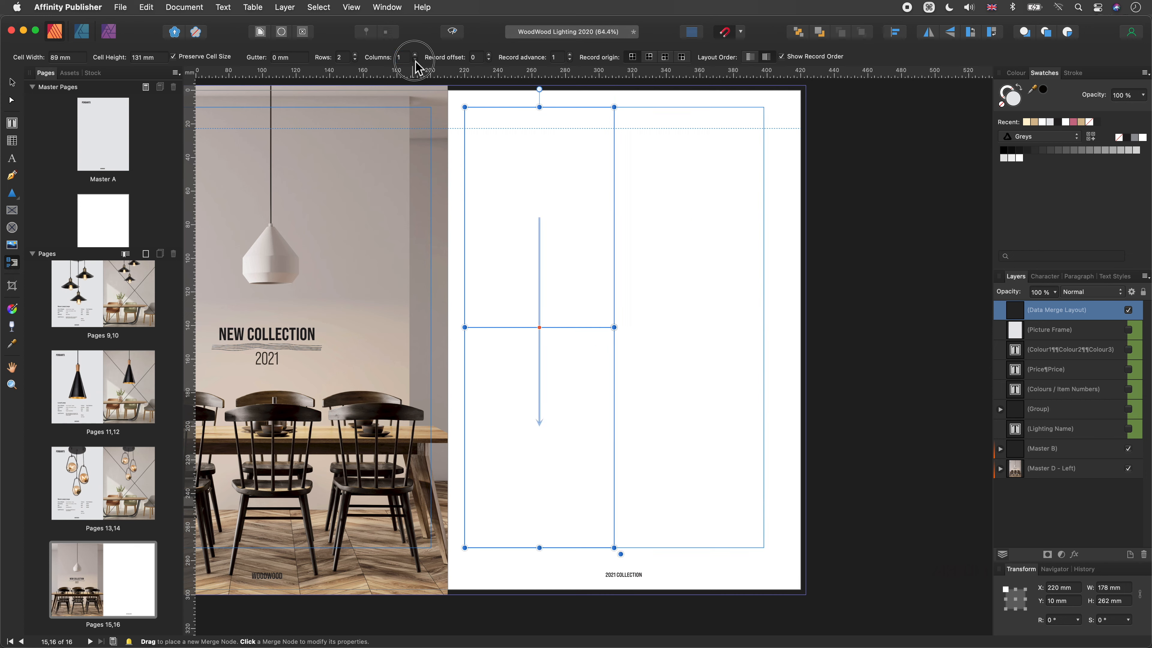
left_click(356, 55)
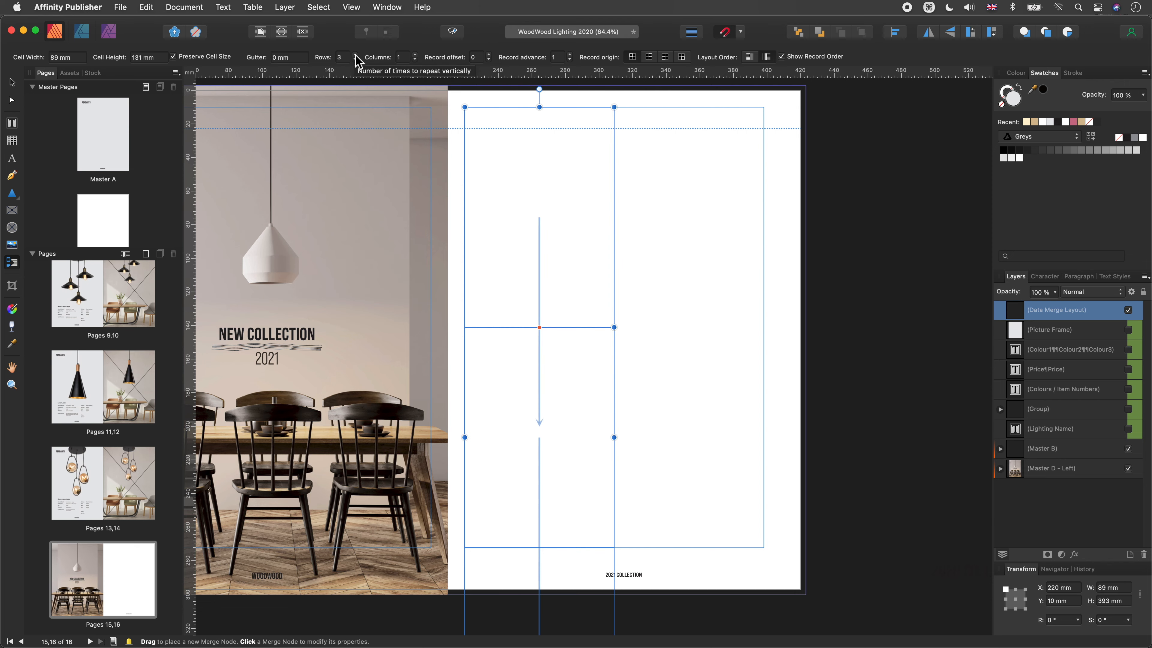
Resize the merge layout grid to 178 × 262 mm so its three rows fit within the page margins
left_click_drag(614, 437, 764, 437)
scroll(657, 468, "down", 5)
left_click_drag(596, 574, 593, 355)
scroll(593, 355, "up", 1)
scroll(593, 355, "up", 3)
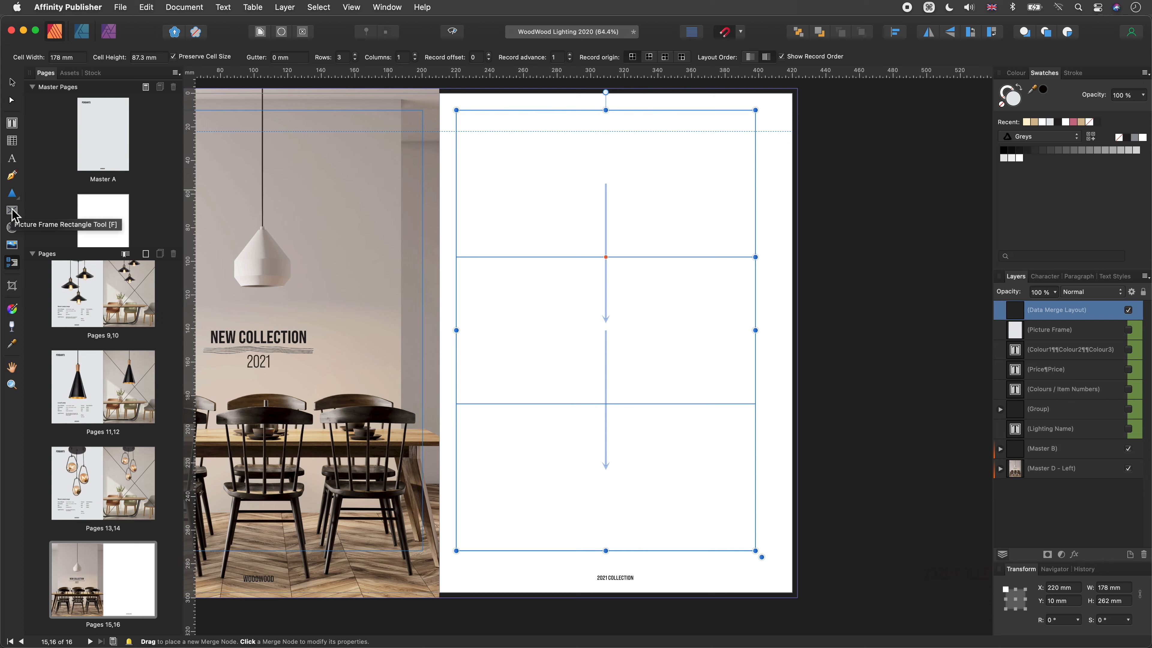
Test the grid with a text frame about 105 × 25 mm containing "text" in the first cell, and delete the frame
left_click(11, 122)
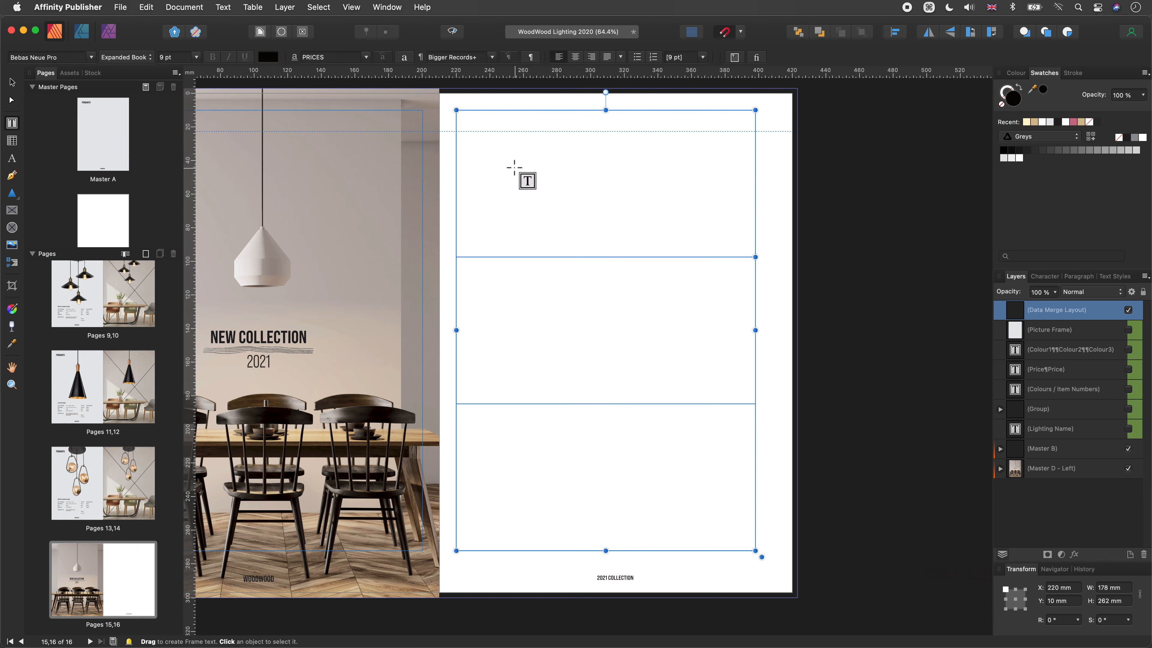
left_click_drag(491, 153, 668, 195)
type("text")
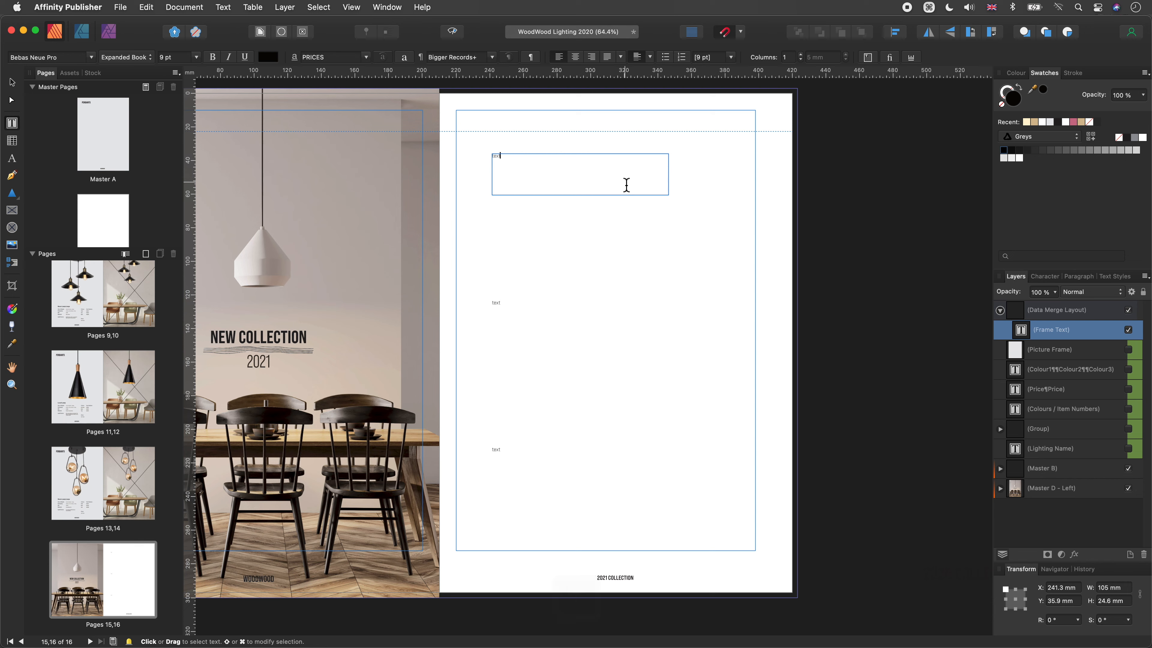
key("Escape")
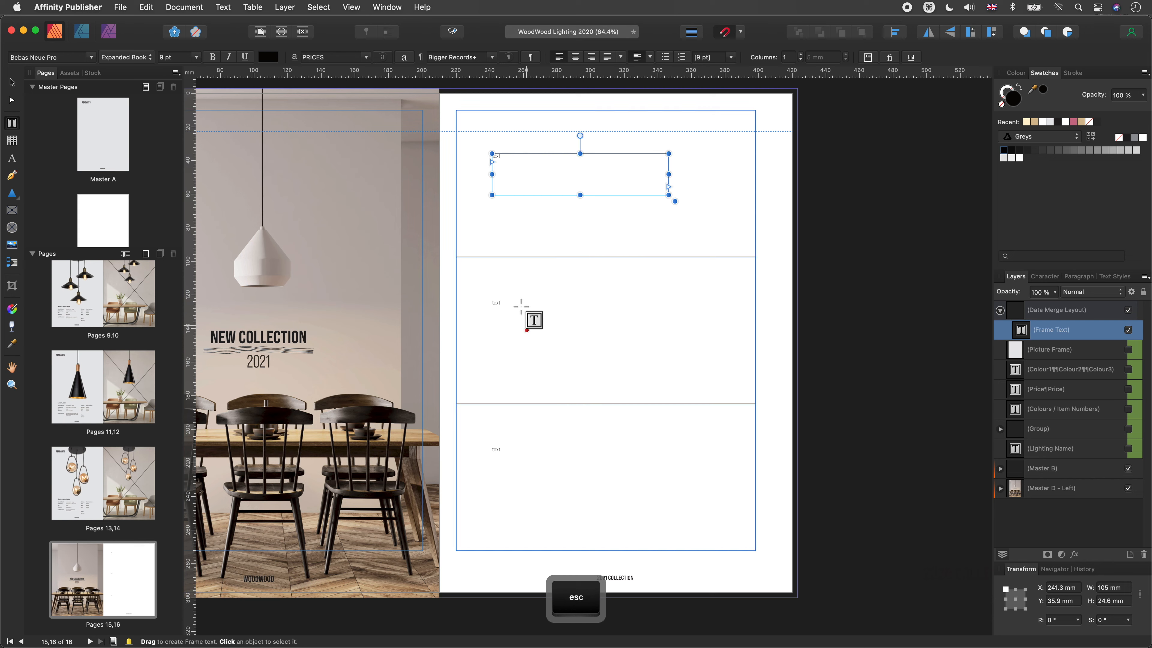
left_click(1144, 555)
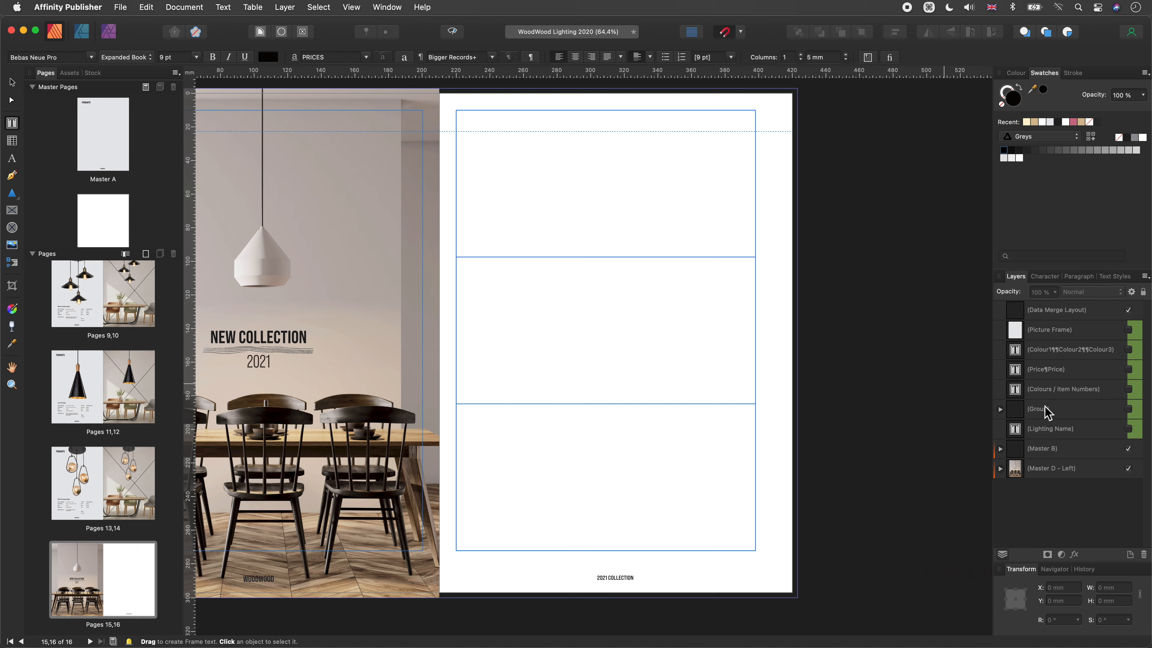
Nest the layers from Picture Frame down to Lighting Name inside the Data Merge Layout and make them all visible
left_click(1045, 335)
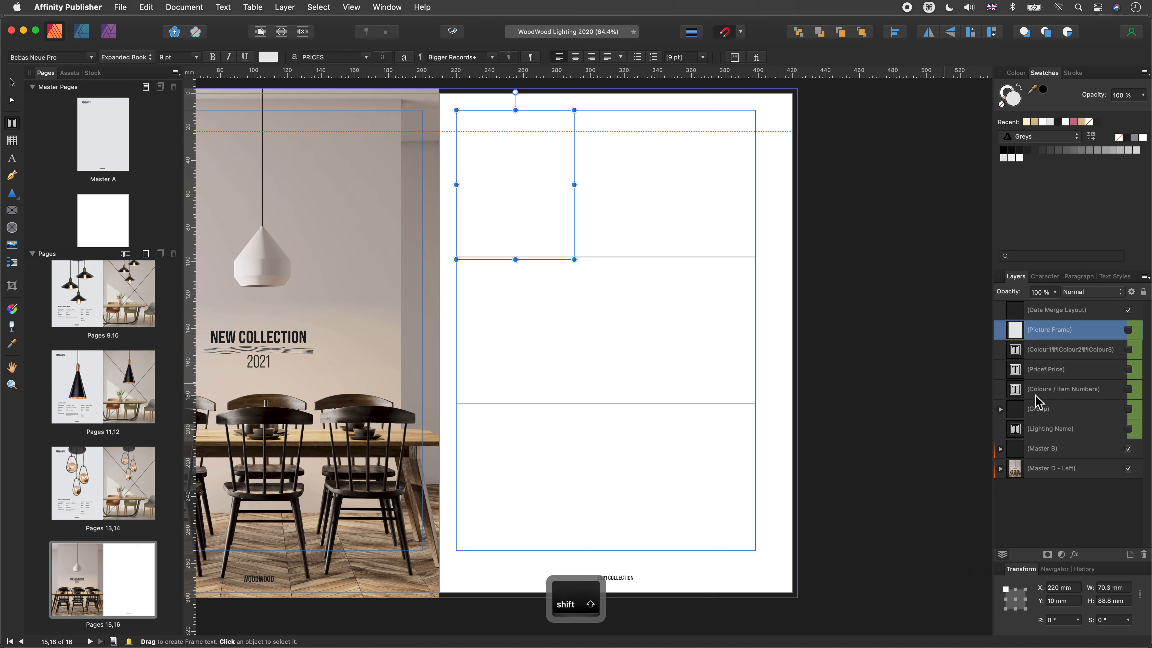
left_click(1053, 410, "shift")
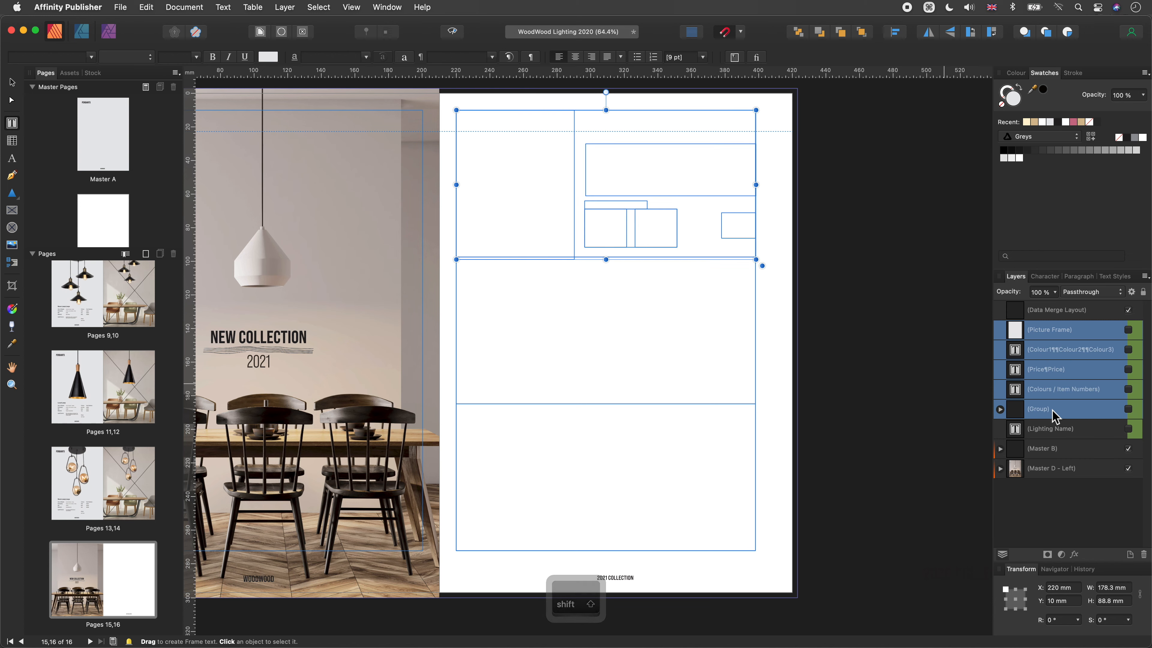
left_click(1056, 431, "super")
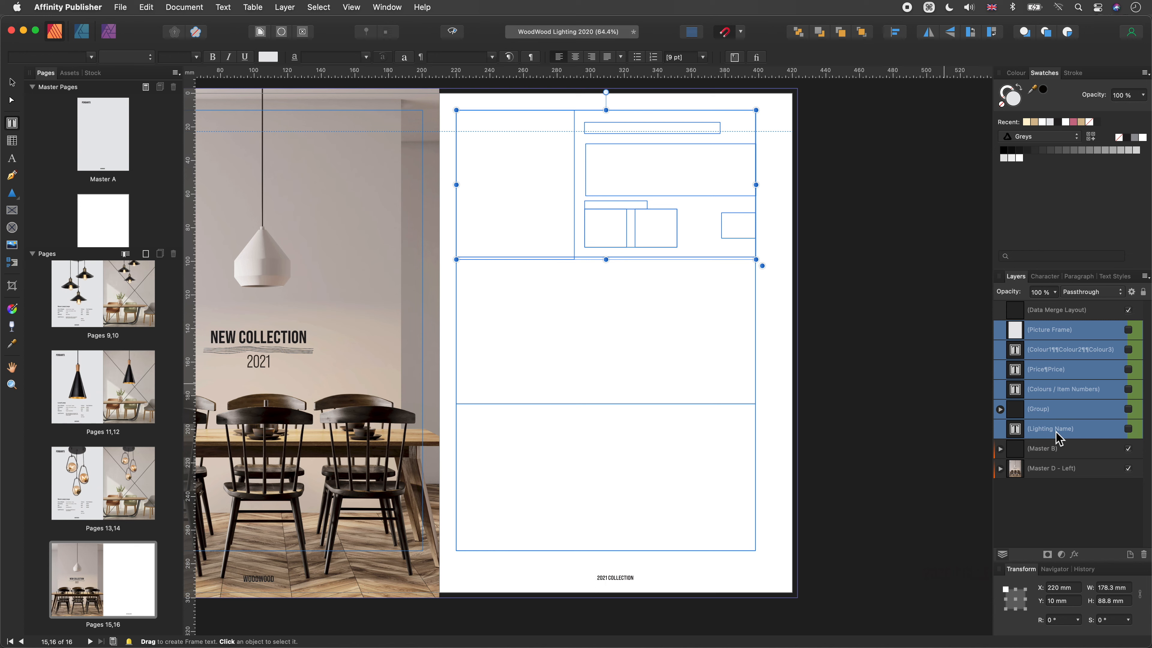
left_click(1046, 336)
left_click_drag(1045, 336, 1070, 319)
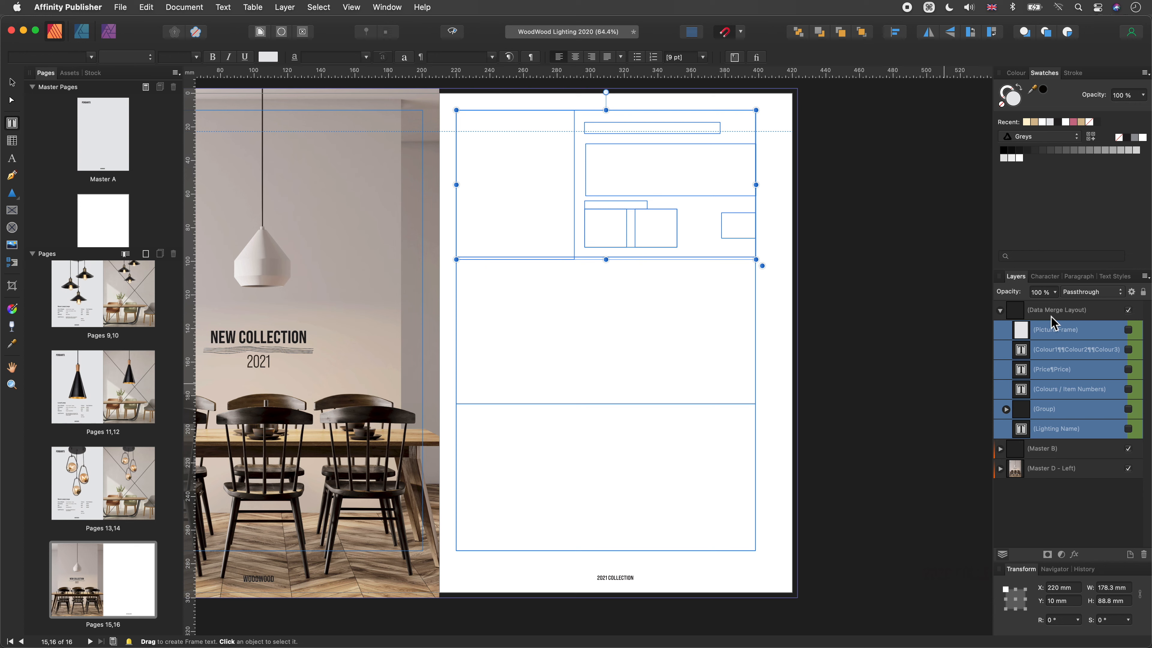
left_click(1128, 349)
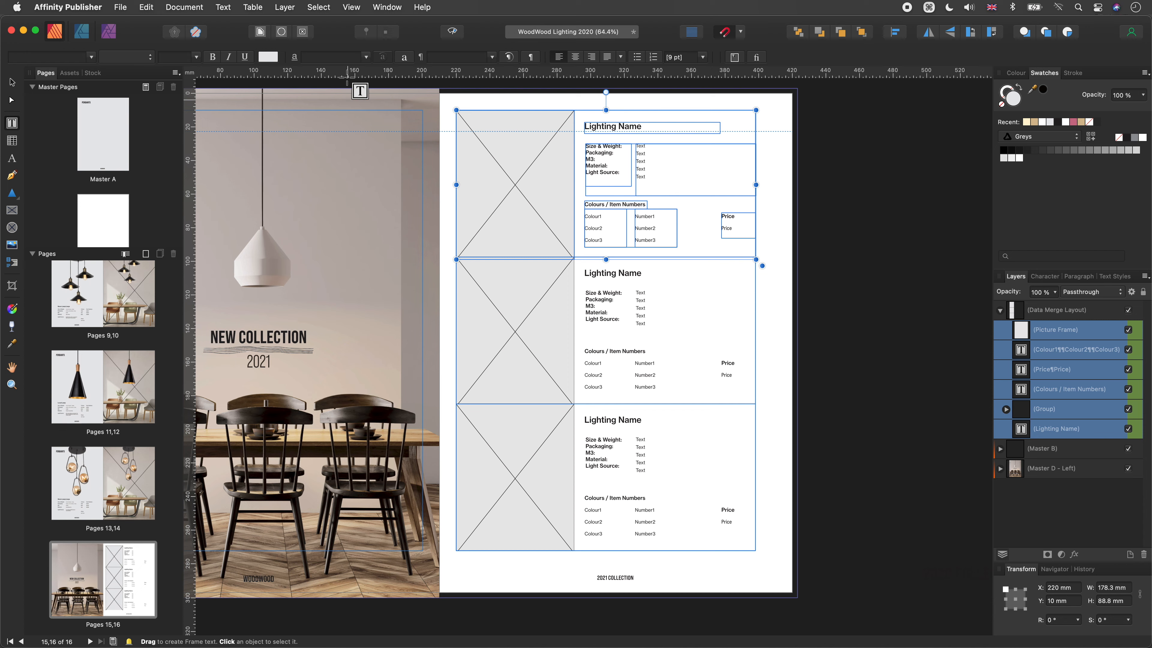
Show the Fields panel beside the layout grid and bring the lighting catalog's data merge fields into view
left_click(353, 7)
left_click(513, 291)
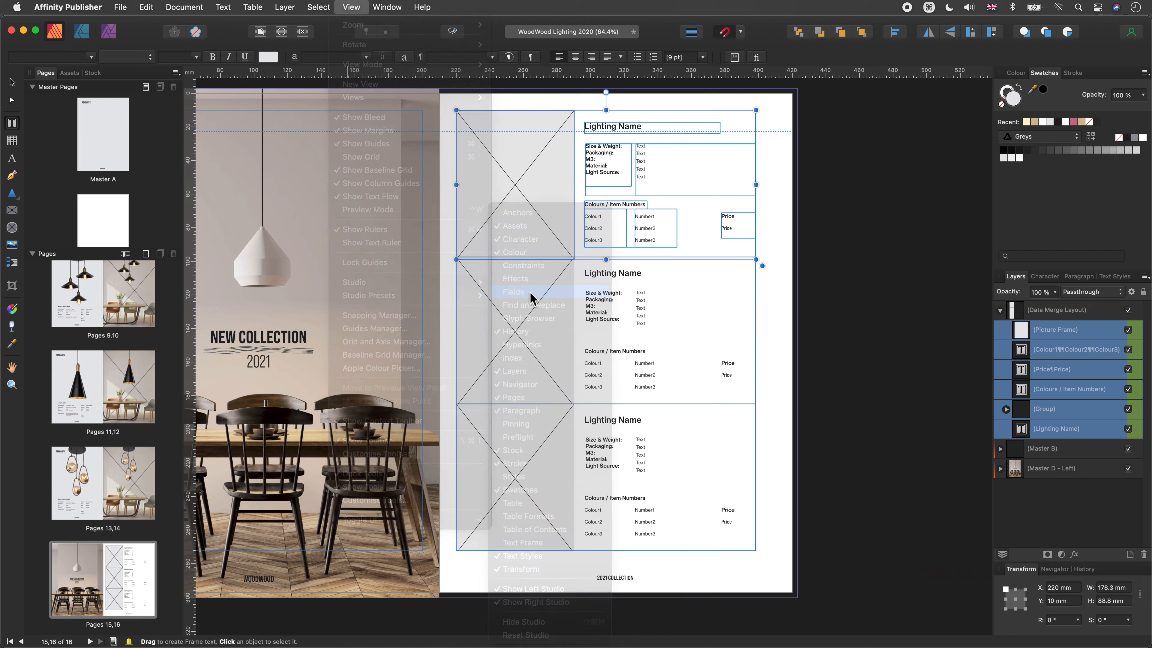
left_click_drag(399, 256, 322, 132)
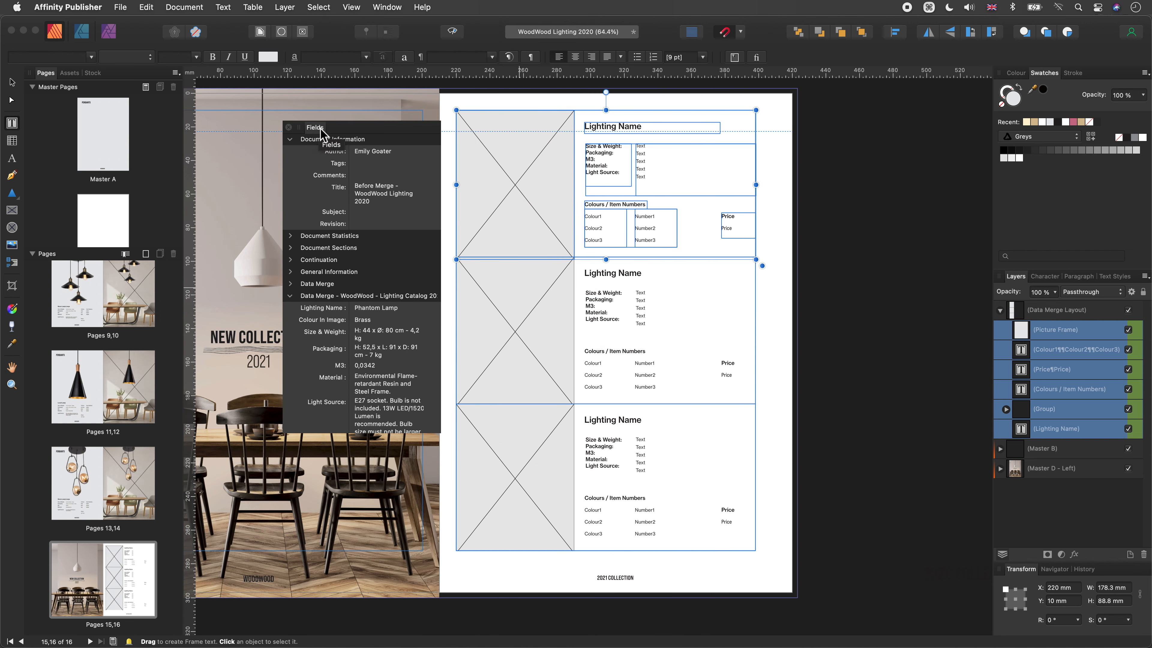
left_click(322, 139)
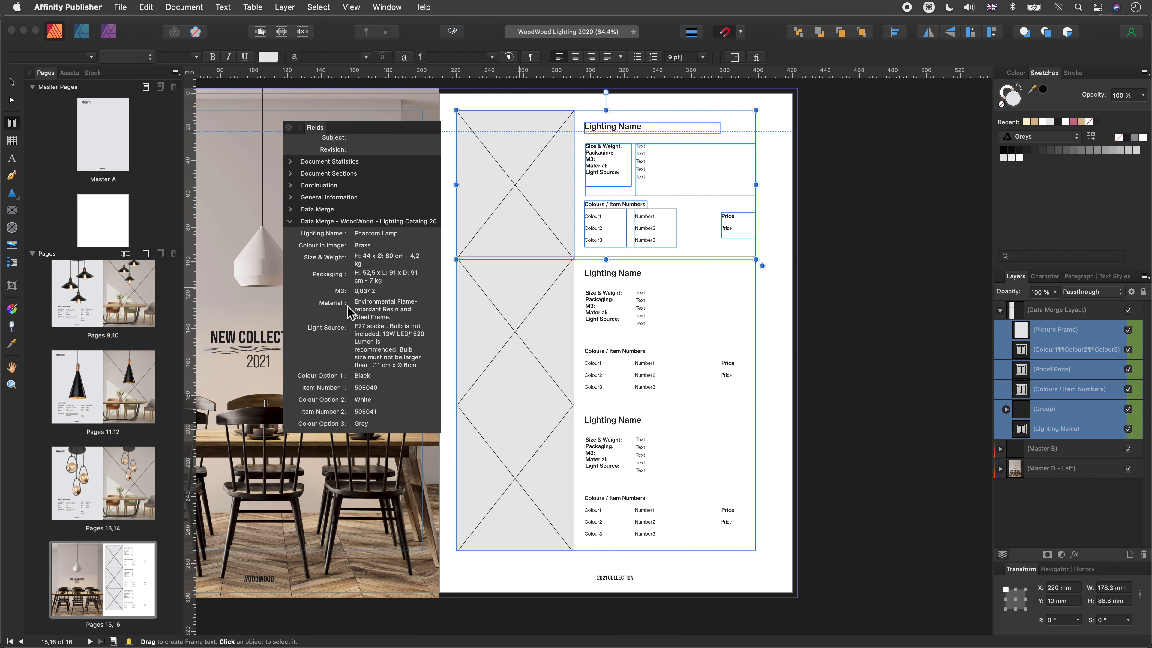
scroll(350, 312, "down", 2)
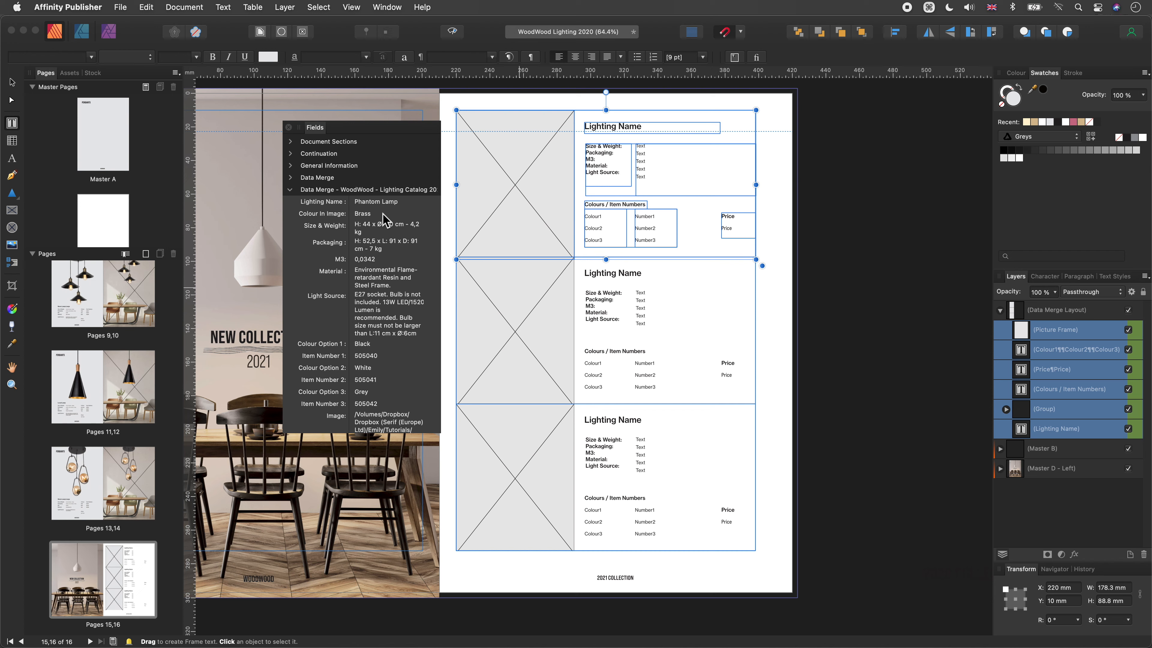
Replace the "Lighting Name" placeholder heading in the first cell with the Lighting Name field
left_click(644, 128)
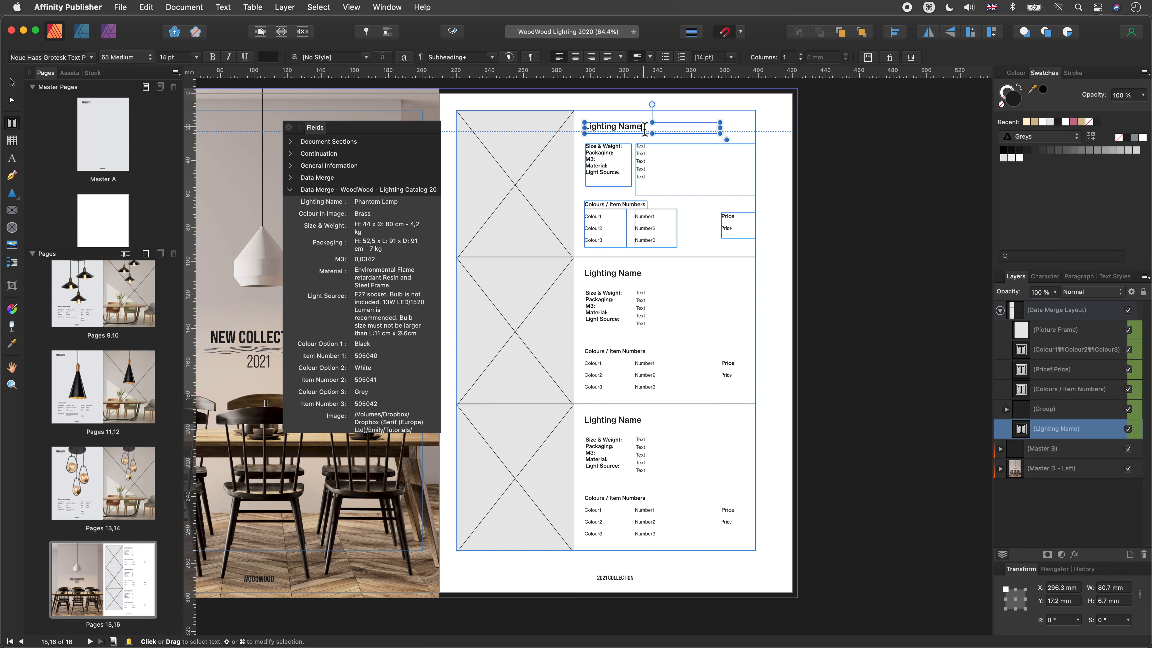
left_click_drag(644, 128, 581, 128)
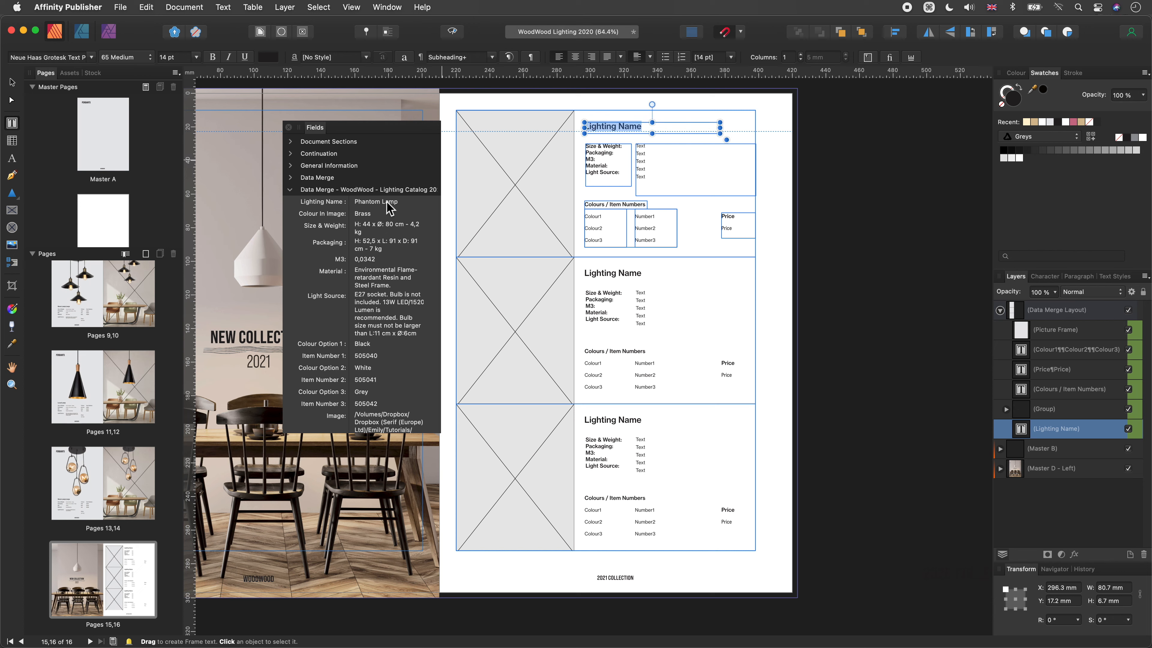
double_click(376, 201)
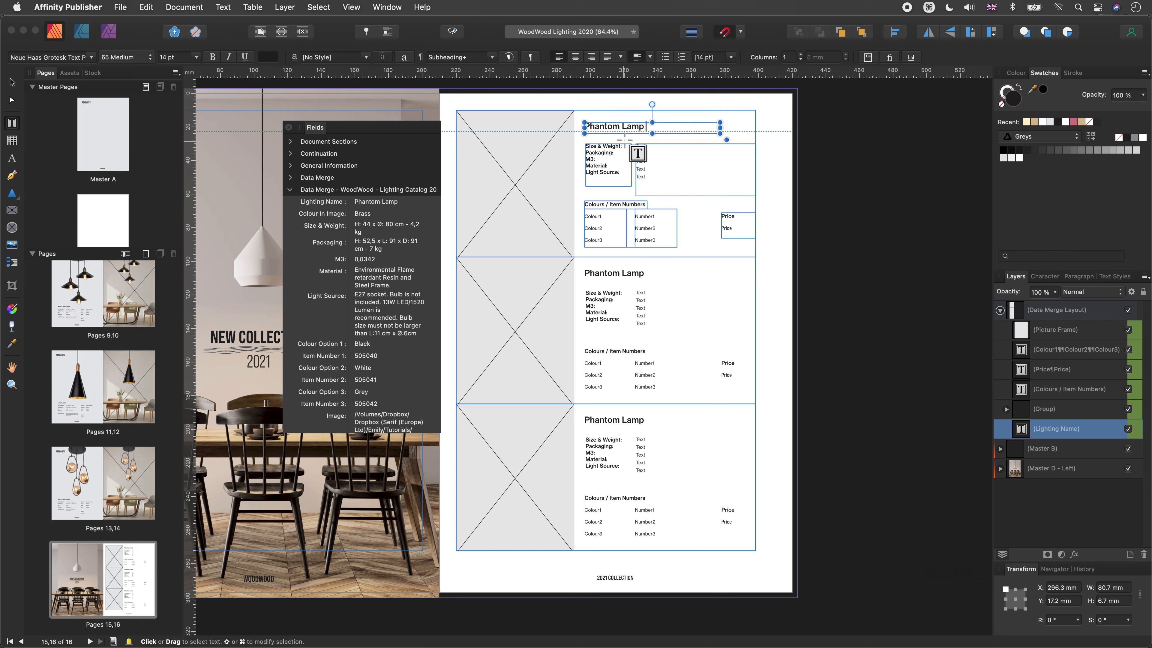
Replace the five "Text" placeholder lines with the Size & Weight, Packaging, M3, Material and Light Source fields
left_click(641, 147)
double_click(376, 224)
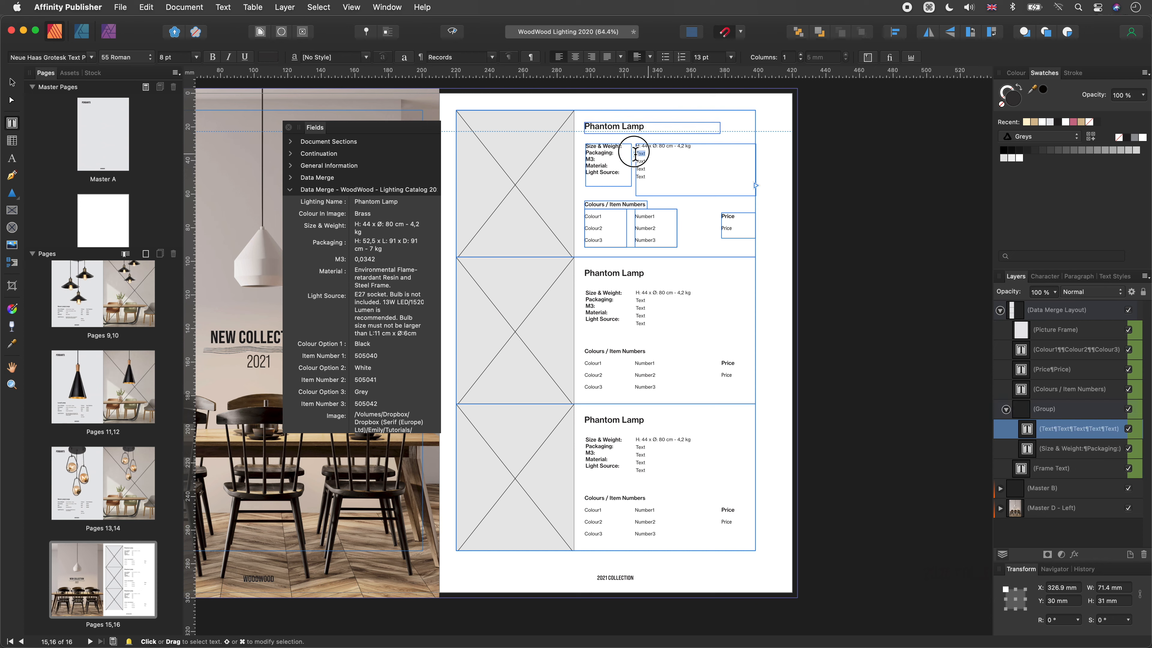
double_click(376, 241)
double_click(368, 259)
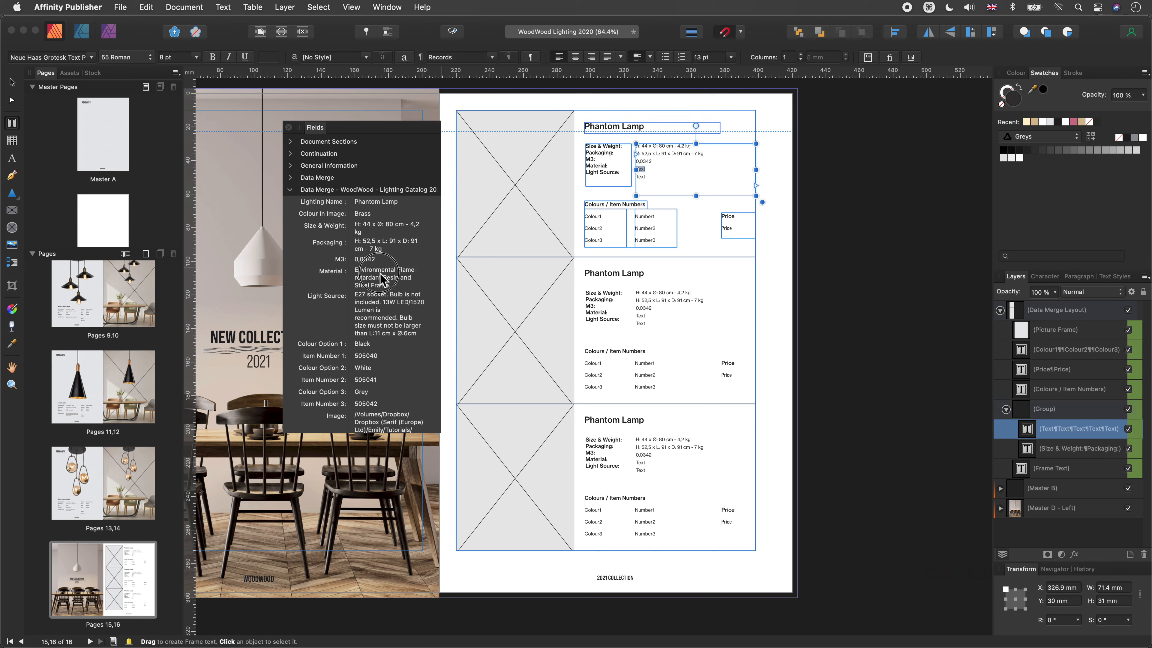
double_click(383, 274)
double_click(379, 303)
Replace the Colour1, Colour2 and Colour3 placeholders with the Colour Option 1, 2 and 3 fields
left_click_drag(603, 216, 584, 240)
double_click(362, 344)
double_click(363, 368)
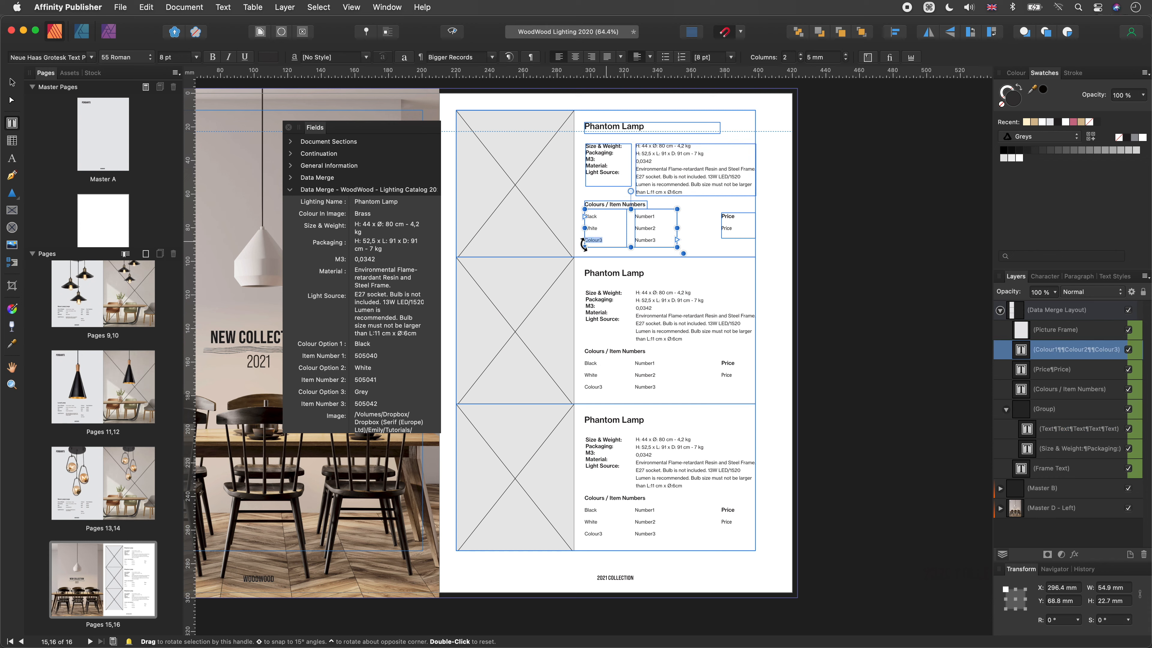
double_click(361, 392)
Replace the Number1, Number2 and Number3 placeholders with the Item Number 1, 2 and 3 fields
left_click_drag(662, 217, 634, 240)
double_click(366, 355)
double_click(366, 380)
double_click(366, 404)
Replace the lower "Price" placeholder beneath the bold Price label with the Price field
left_click_drag(733, 229, 721, 229)
scroll(362, 318, "down", 3)
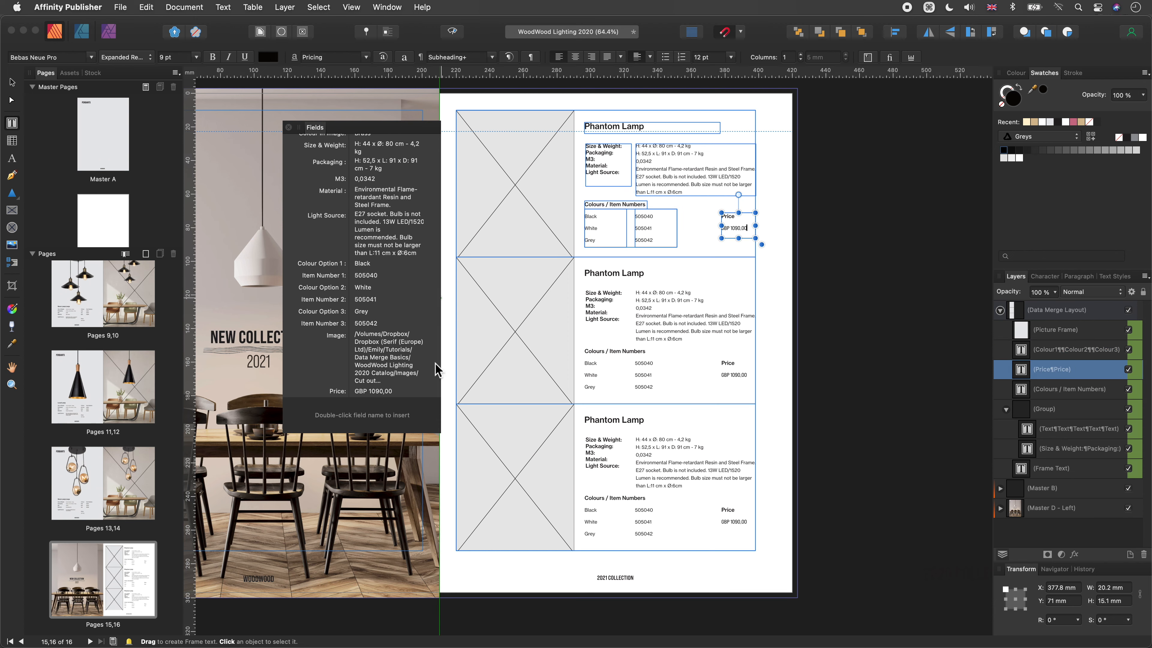
double_click(337, 392)
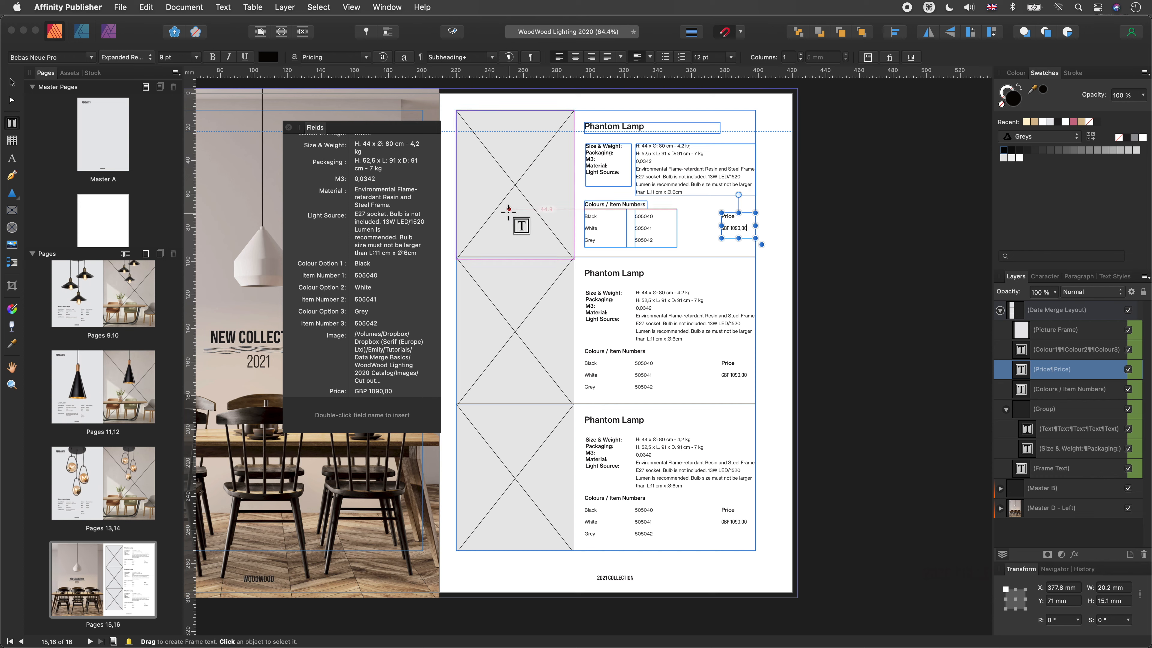
Insert the Image field into the first cell's picture frame and set it to Scale to Max Fit with a centred anchor
left_click(508, 212)
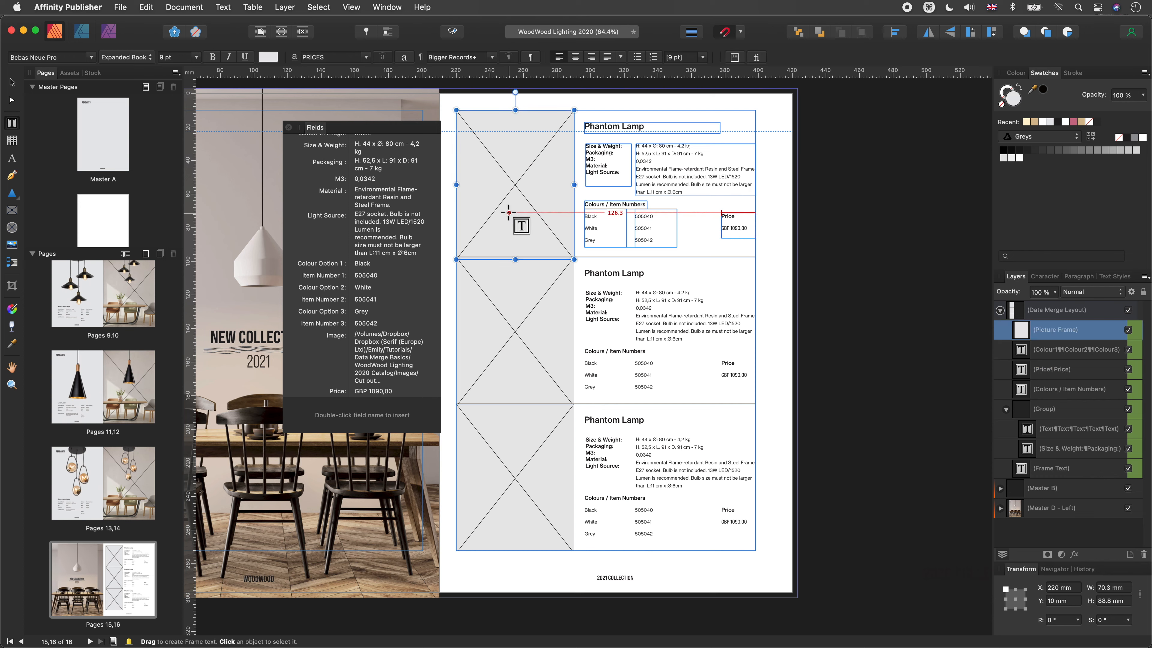
double_click(381, 350)
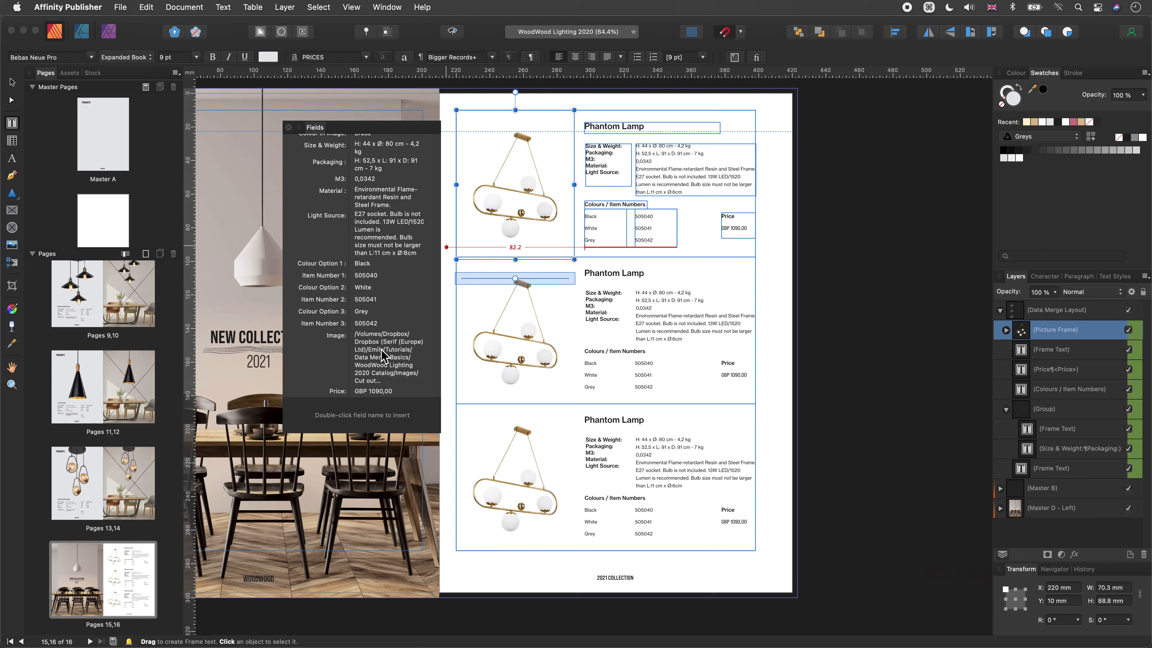
mouse_move(522, 167)
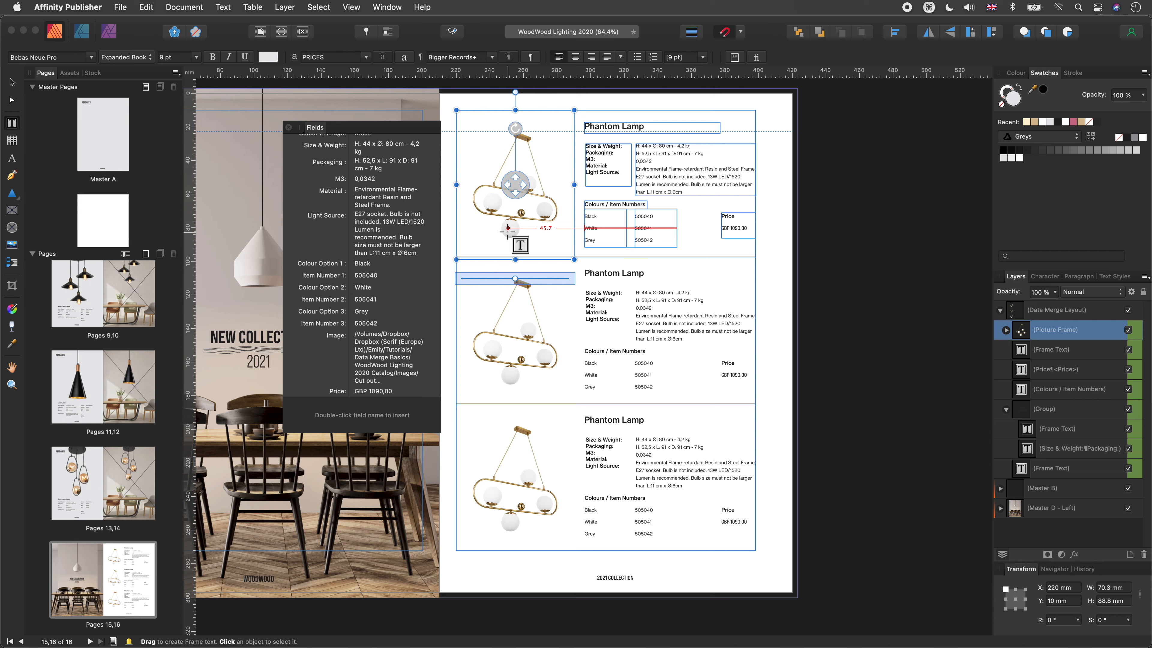
left_click(11, 82)
left_click(271, 59)
left_click(186, 109)
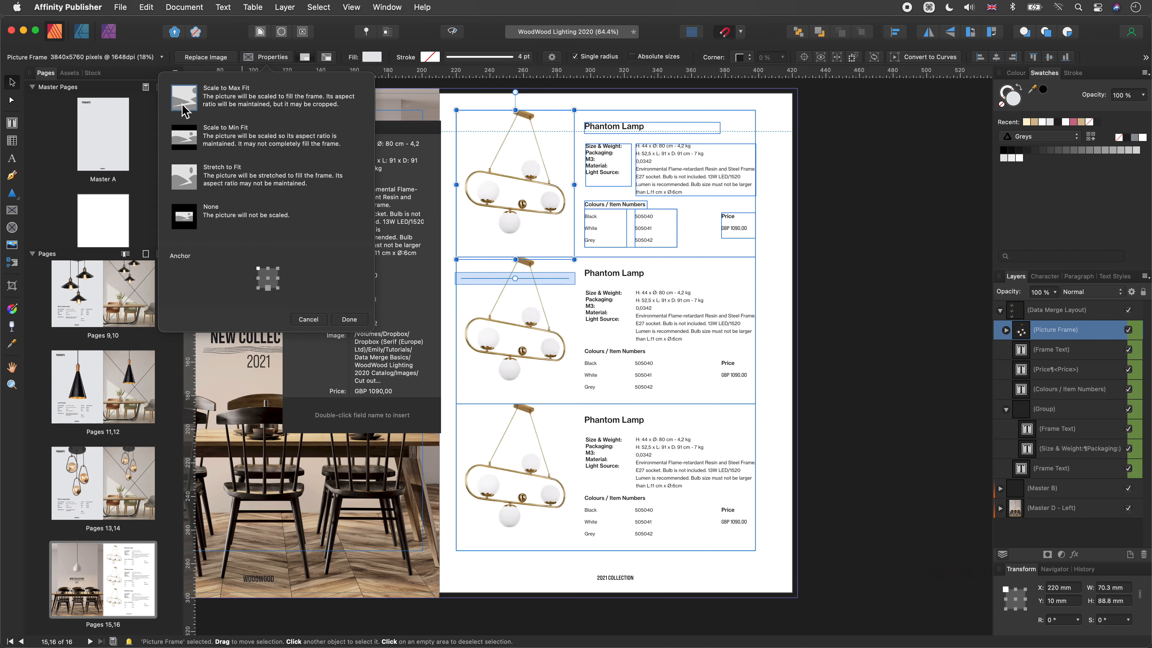
left_click(269, 278)
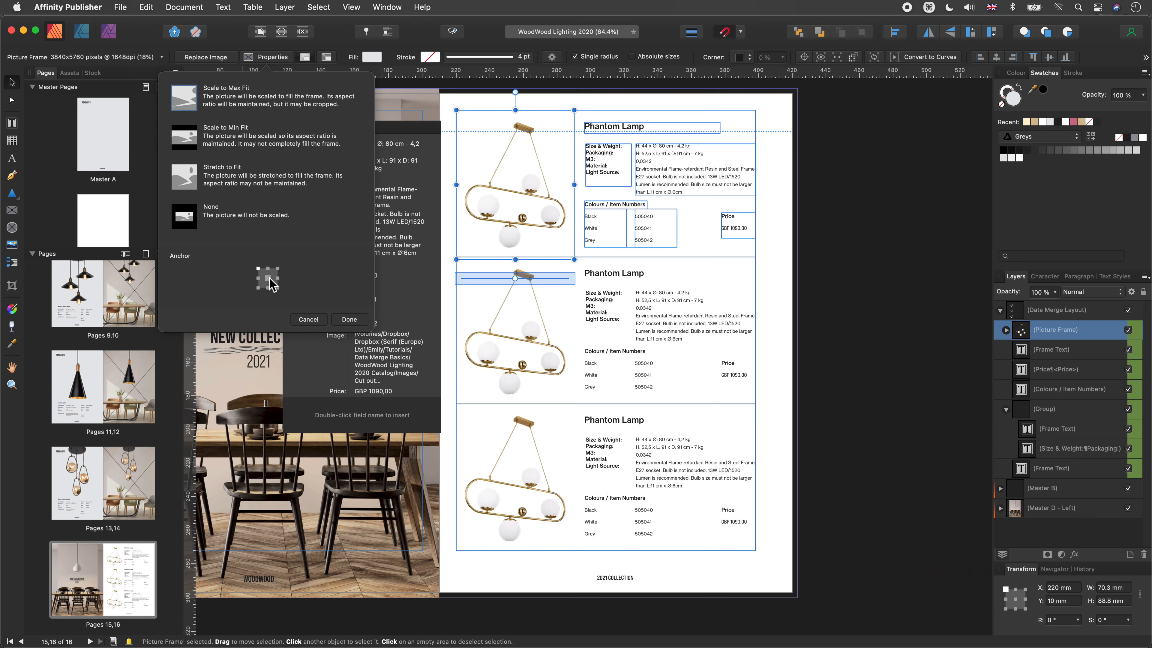
left_click(349, 318)
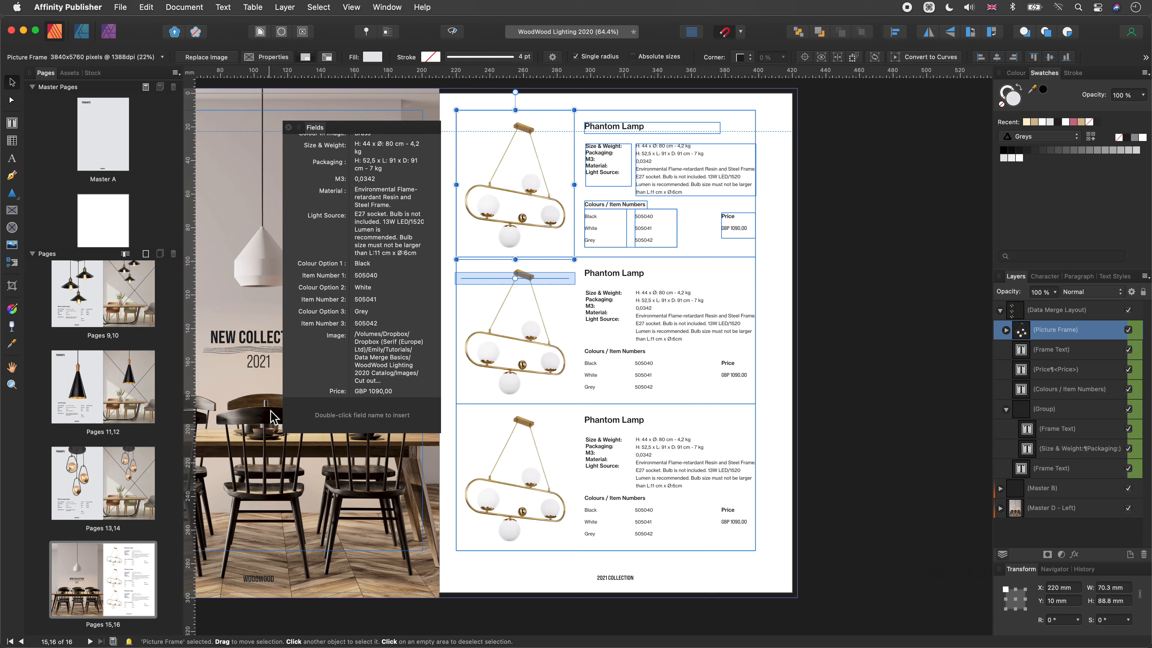
Set the Data Merge Layout's gutter to 5 mm, and fine-tune it on the page to 4 mm
left_click(12, 262)
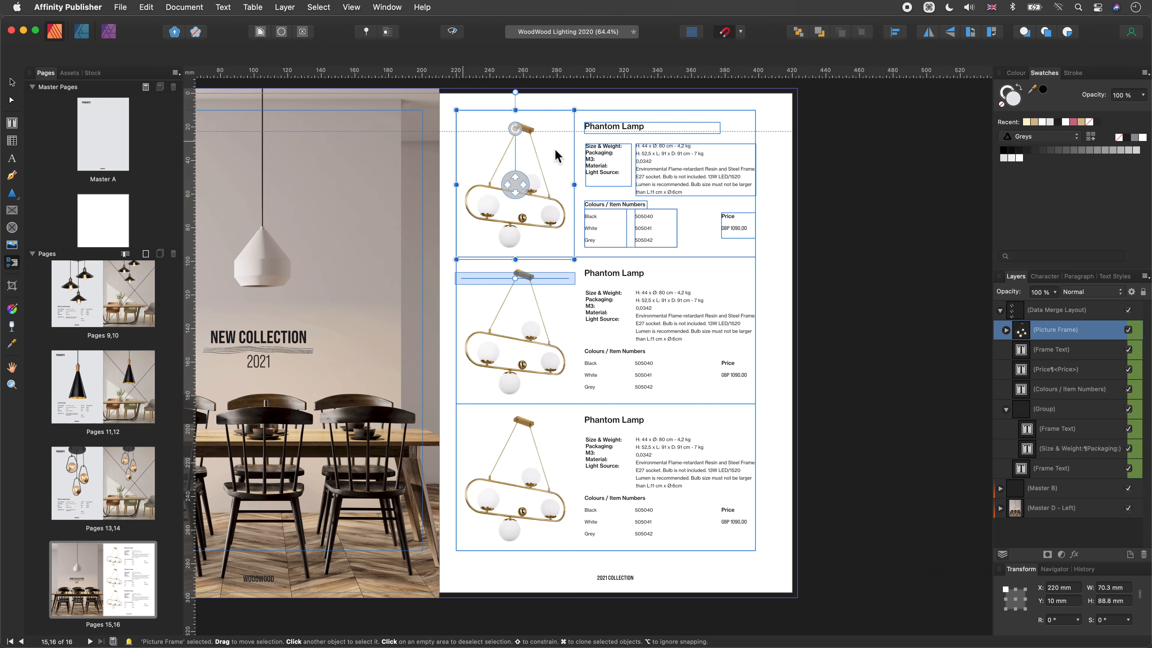
left_click(1057, 310)
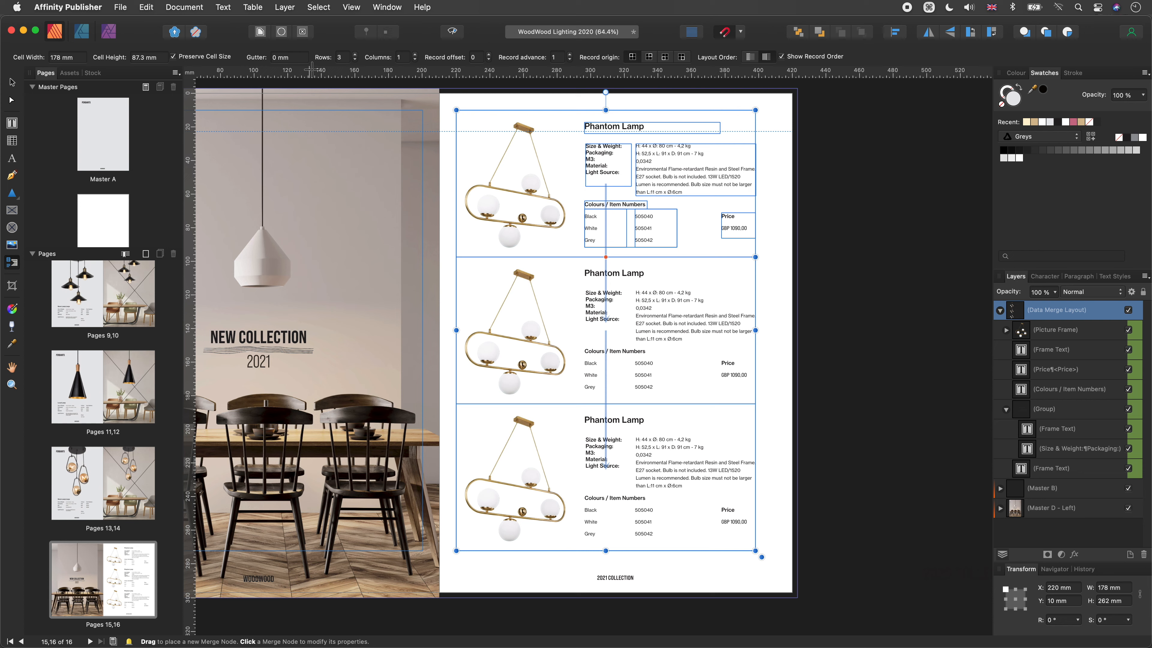
left_click(274, 57)
type("5")
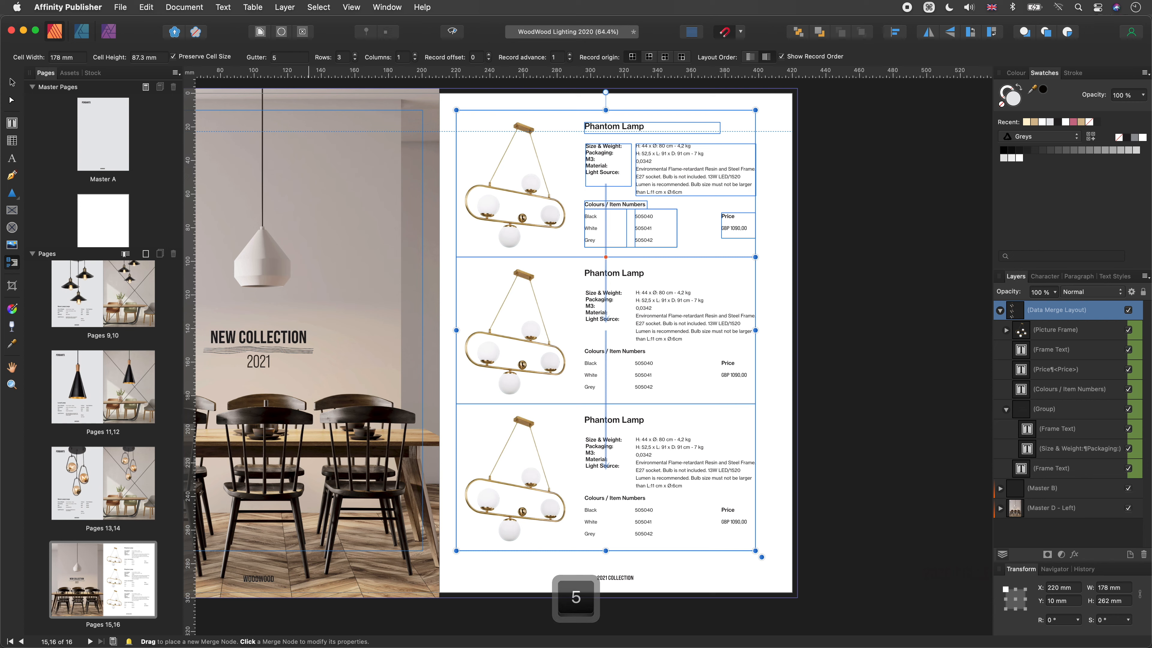
key("Return")
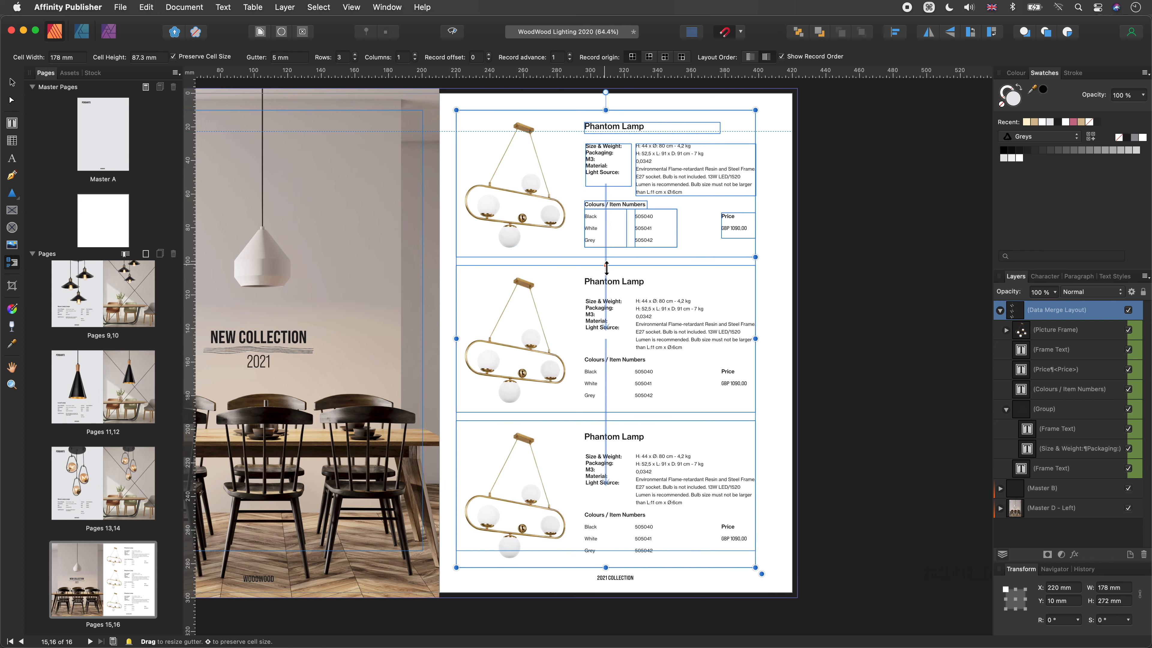
left_click_drag(605, 265, 608, 267)
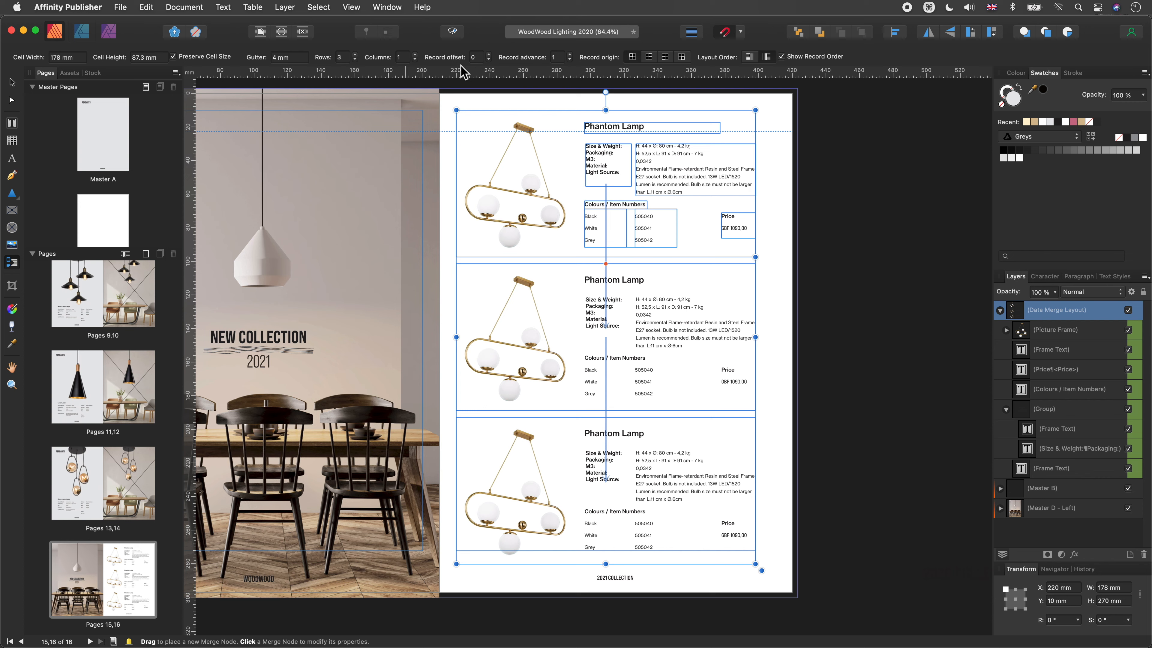
Set the merge layout's record offset to 1
left_click_drag(479, 58, 466, 58)
type("2")
left_click(489, 59)
left_click(652, 57)
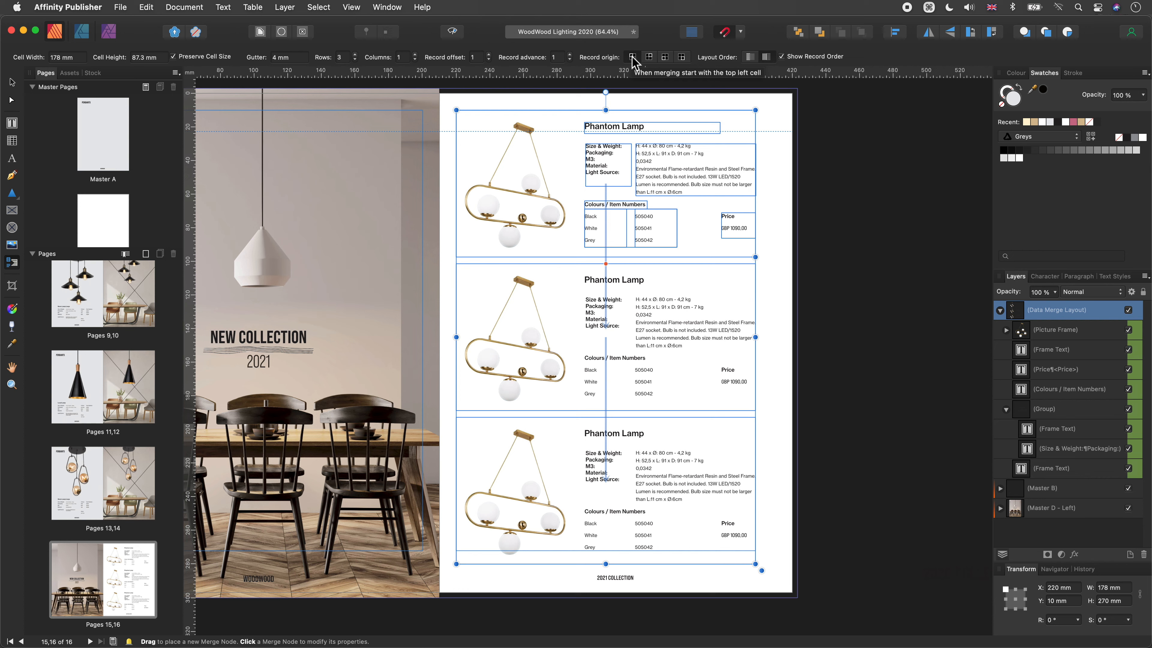
Try a two-column merge layout with the cells resized to about 95 × 88.6 mm to fit the page
left_click(415, 55)
scroll(634, 259, "right", 5)
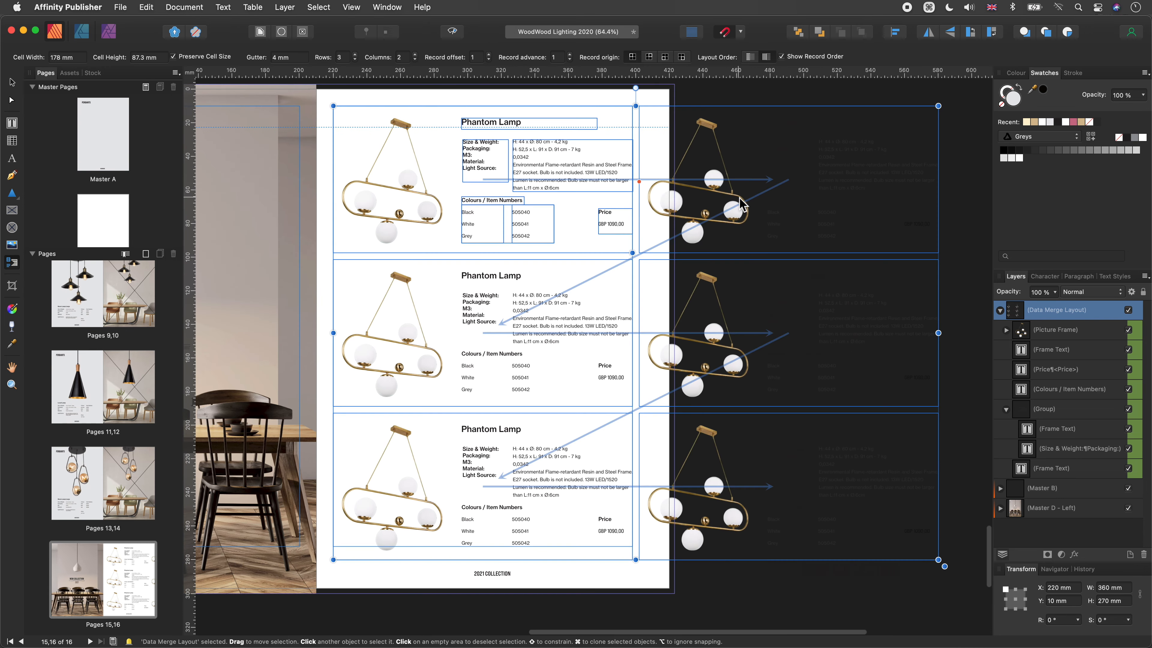
left_click_drag(635, 260, 495, 257)
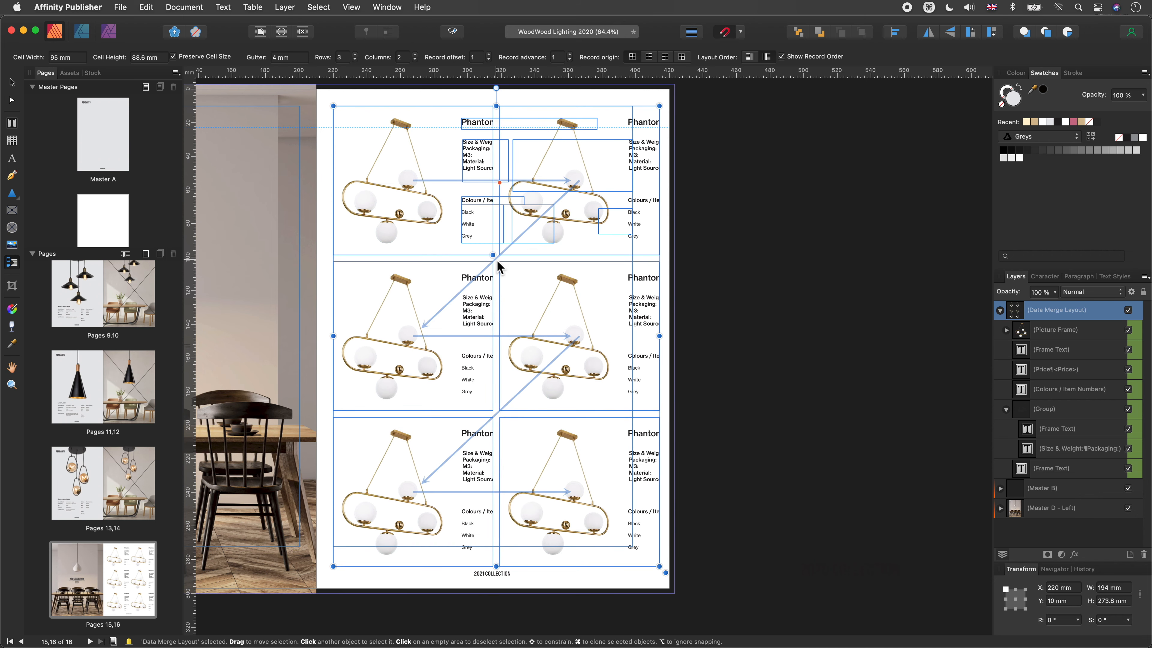
scroll(499, 266, "left", 1)
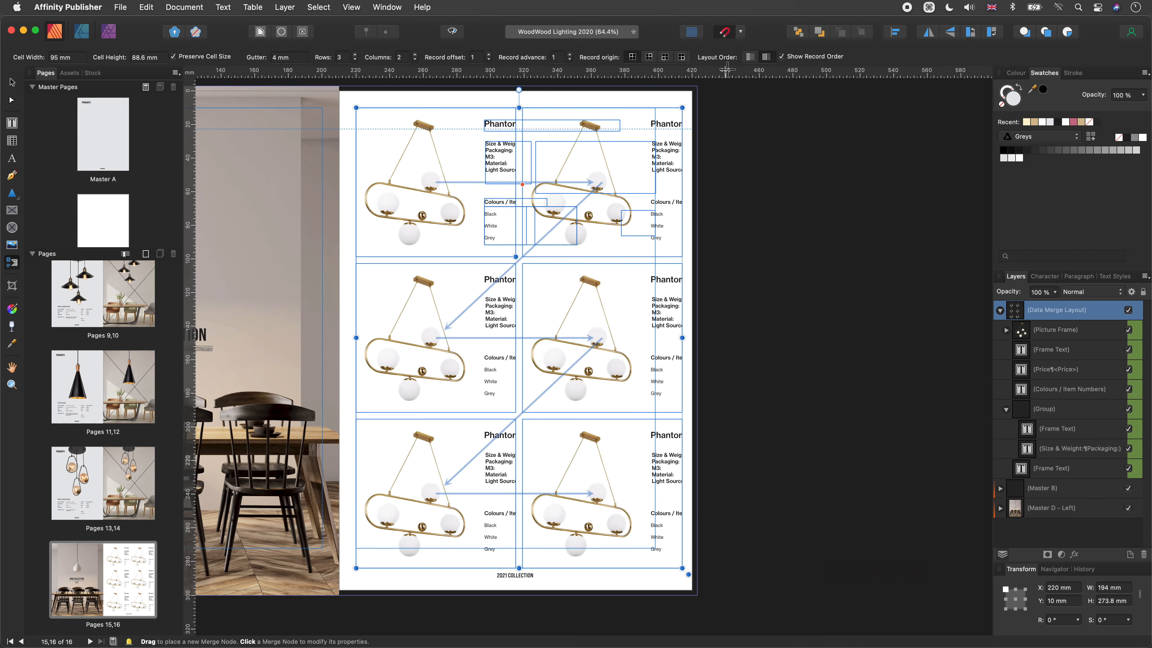
Set the layout order to fill row by row and hide the record order arrows
left_click(781, 57)
left_click(750, 56)
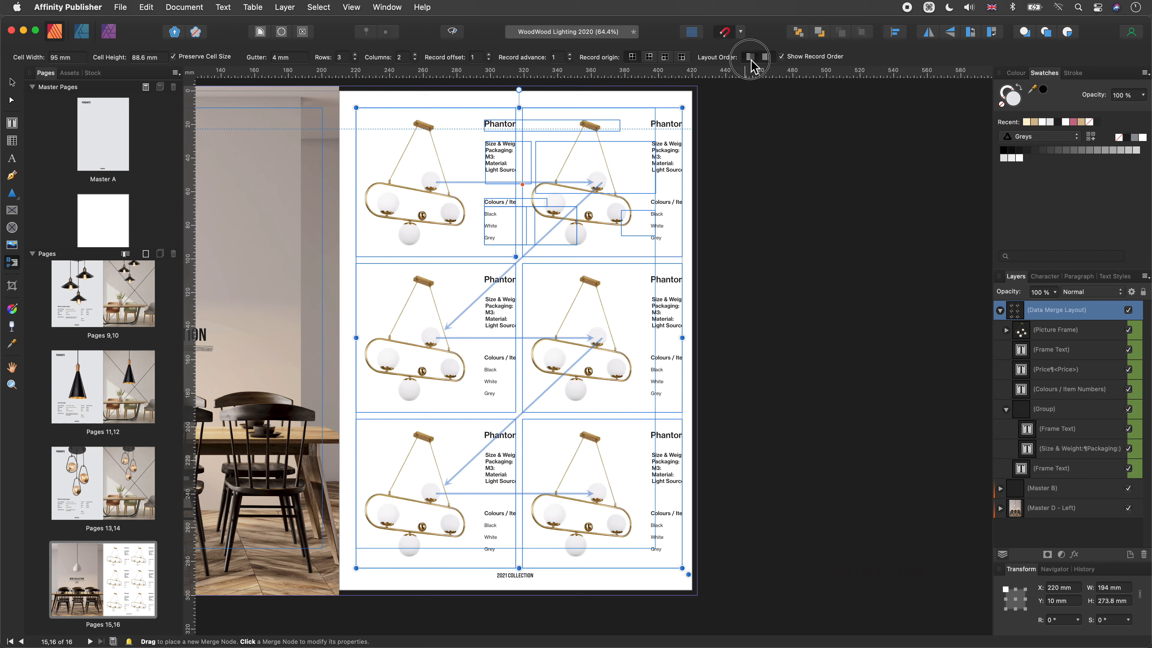
left_click(781, 57)
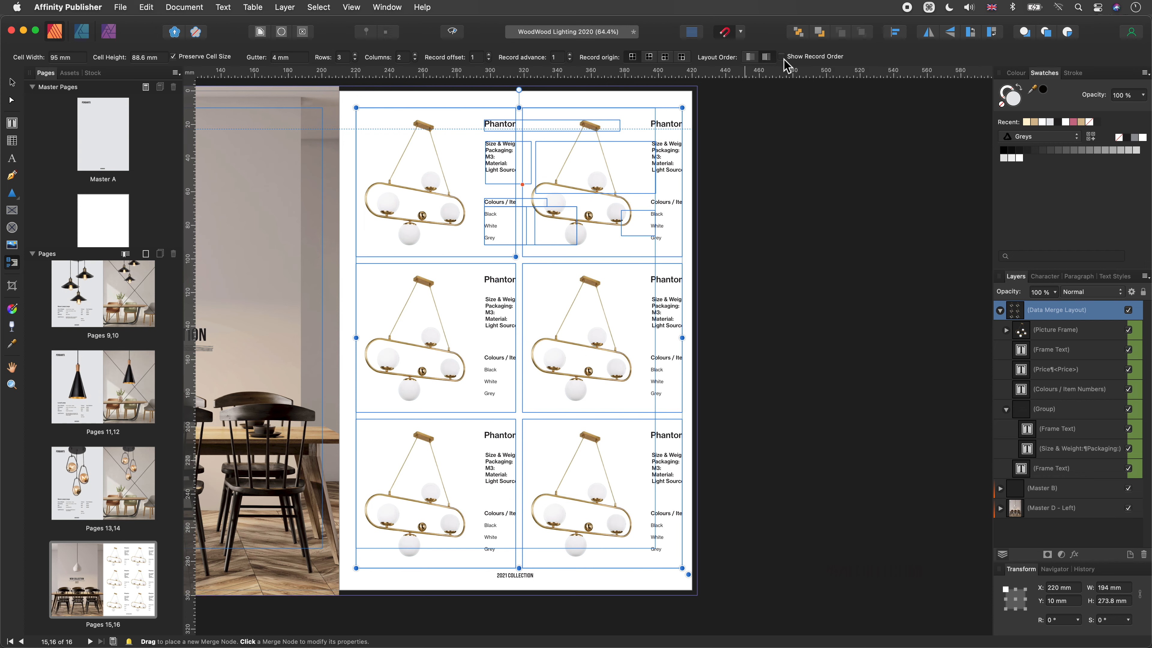
Return the merge layout to one column with a cell width of 178 mm and deselect it
left_click(415, 60)
left_click_drag(516, 338, 656, 337)
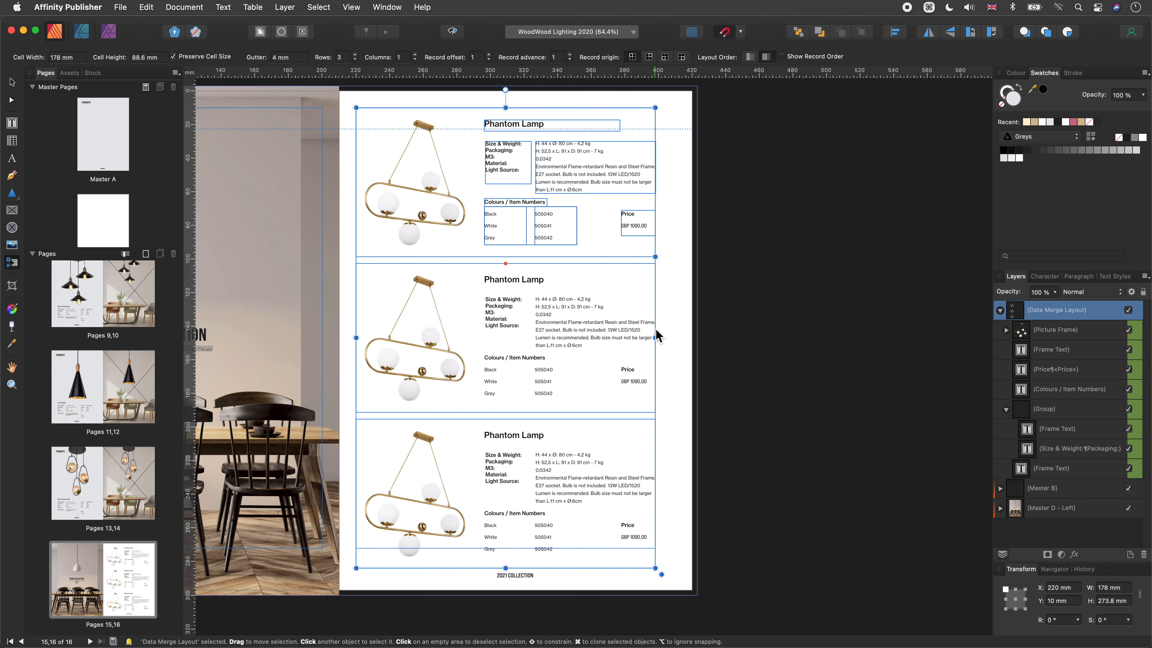
key("v")
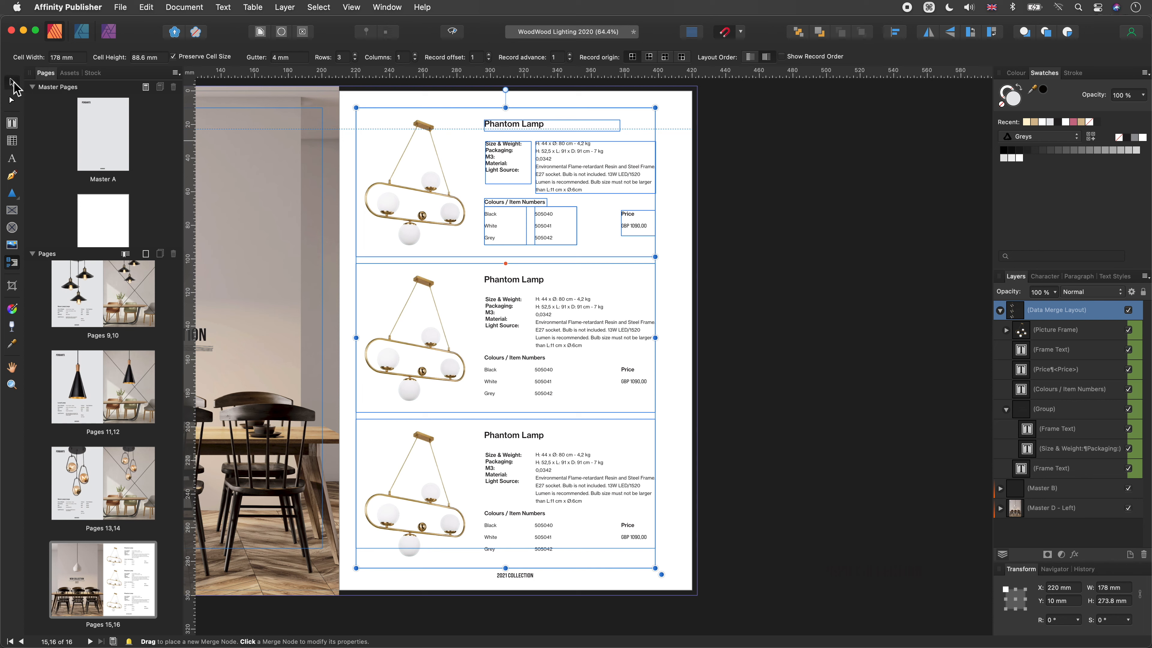
left_click(756, 224)
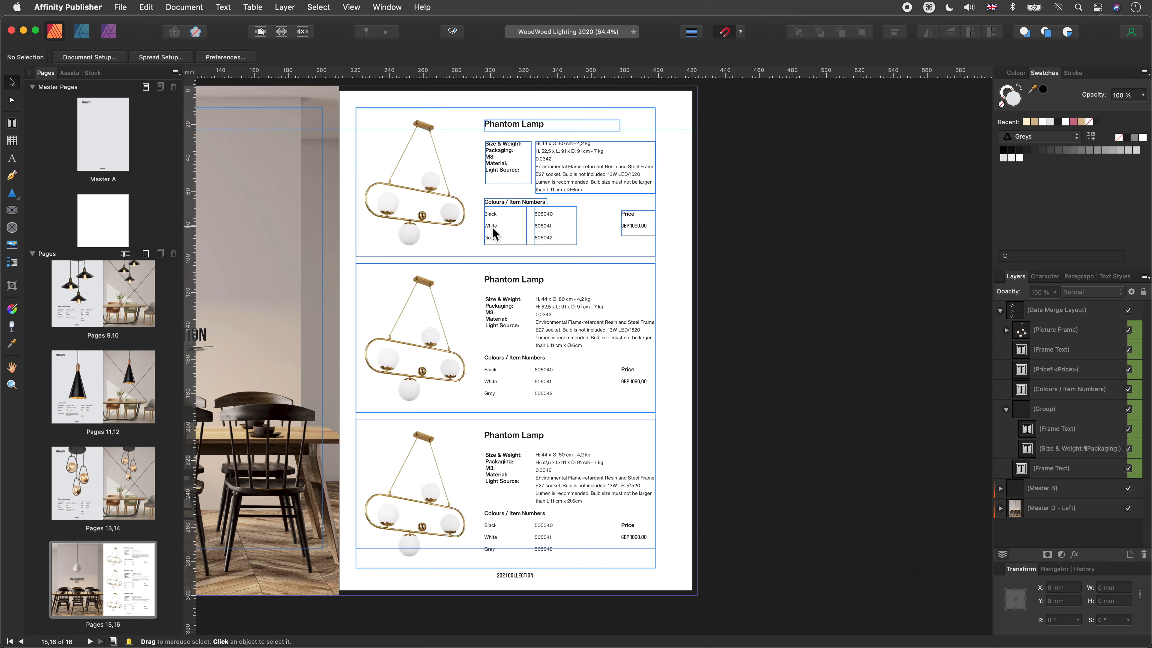
Limit the data merge to a page range from 16 to 16 and generate the merged document
left_click(194, 7)
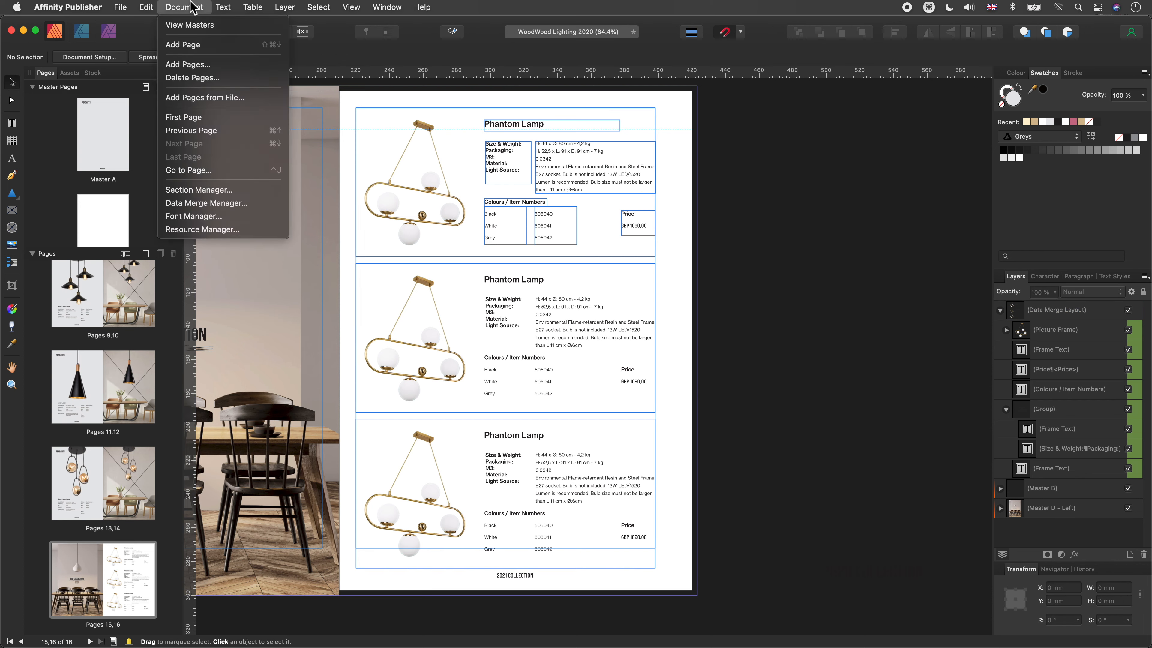
left_click(206, 203)
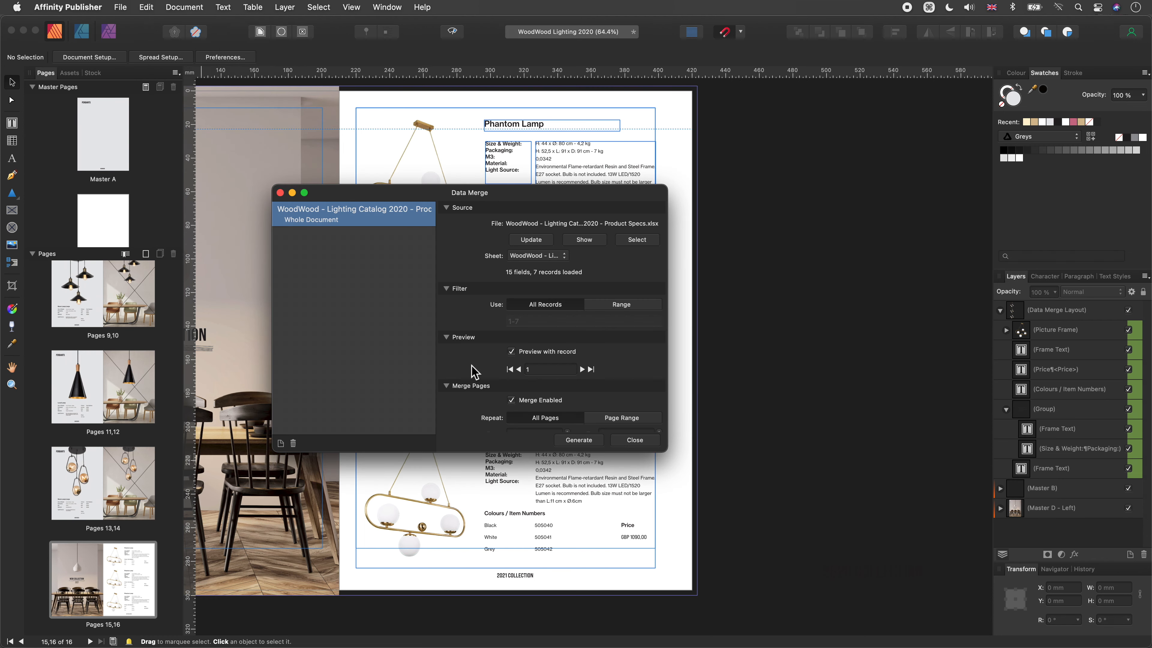
scroll(523, 404, "down", 1)
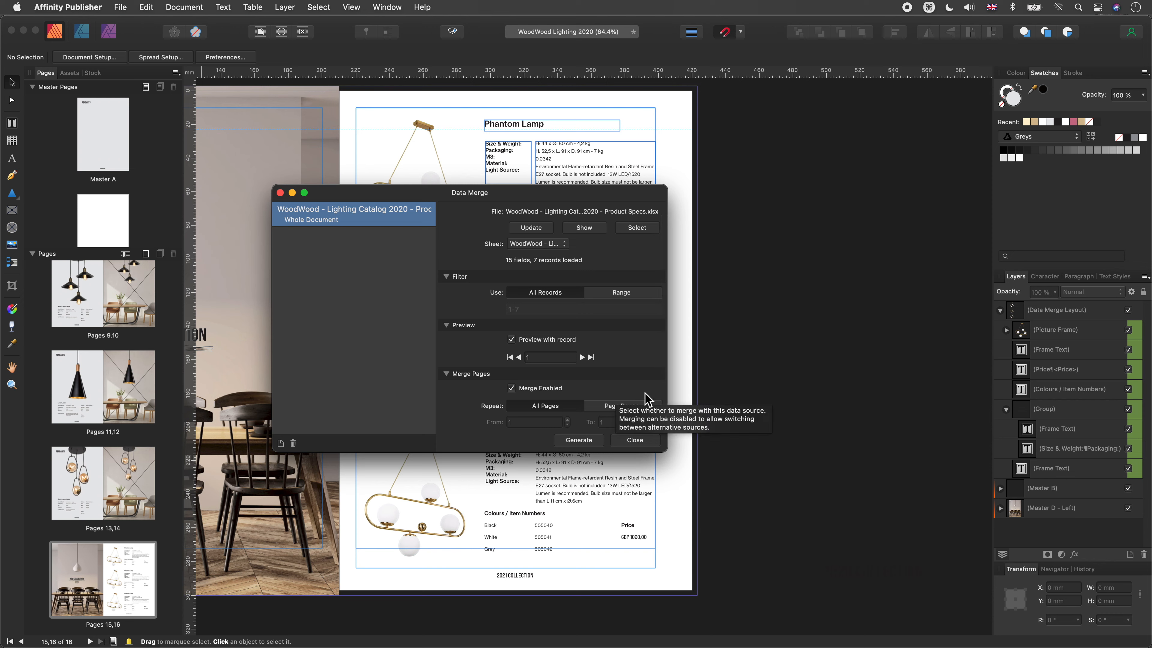
left_click(636, 404)
left_click(508, 423)
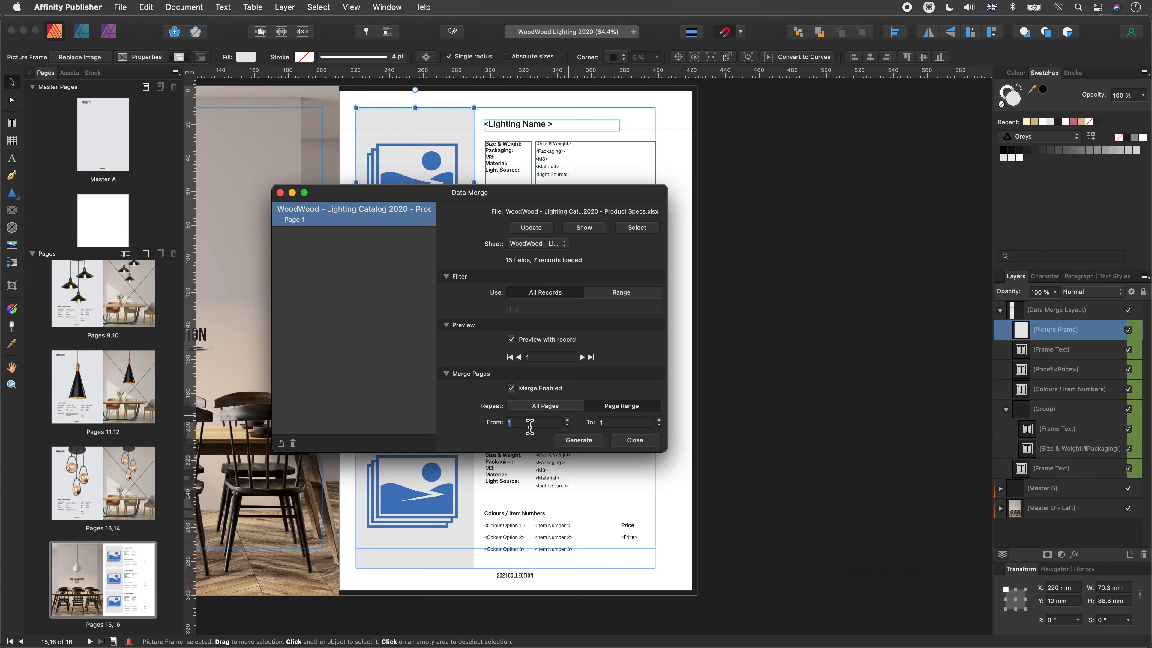
type("16")
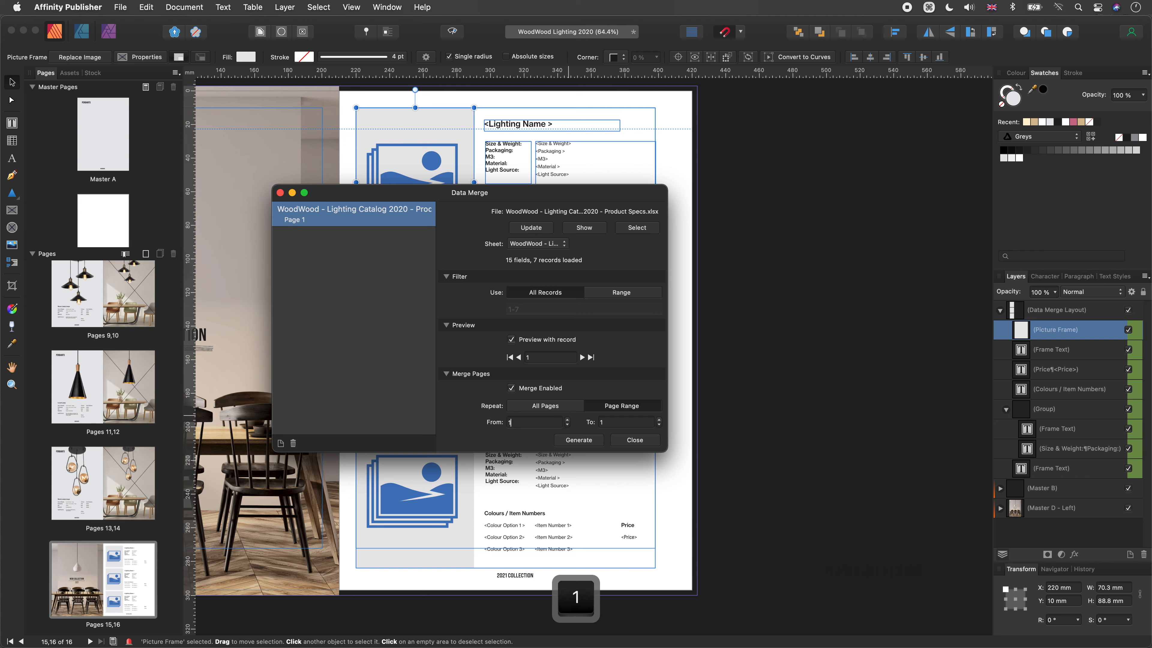
left_click(619, 424)
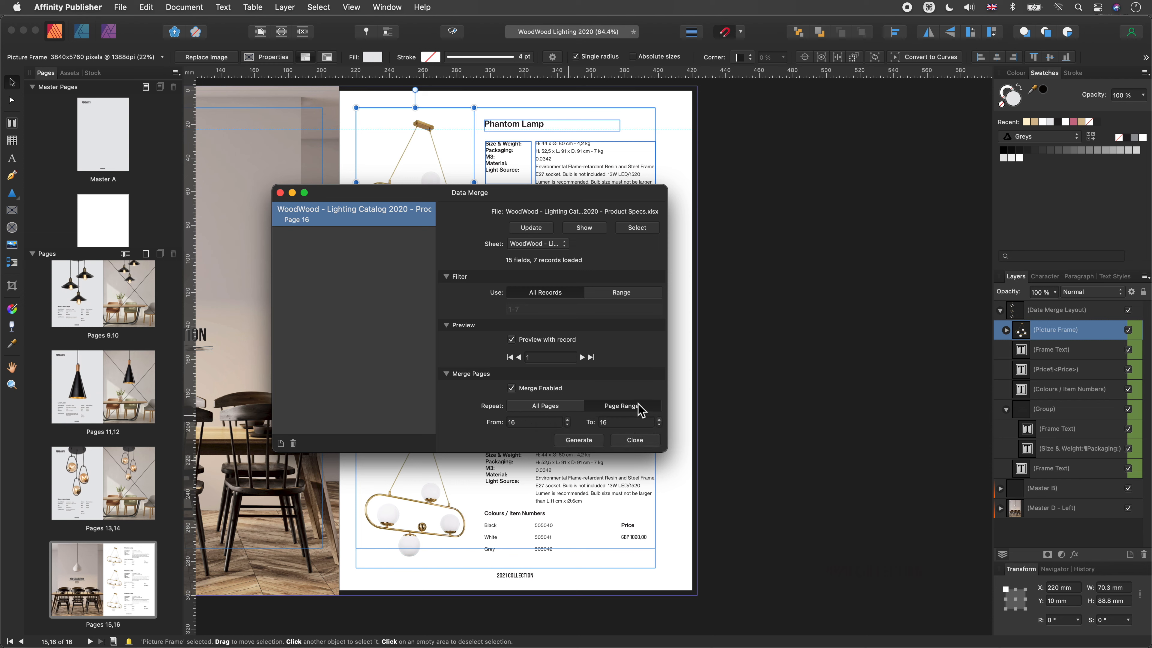
left_click(582, 439)
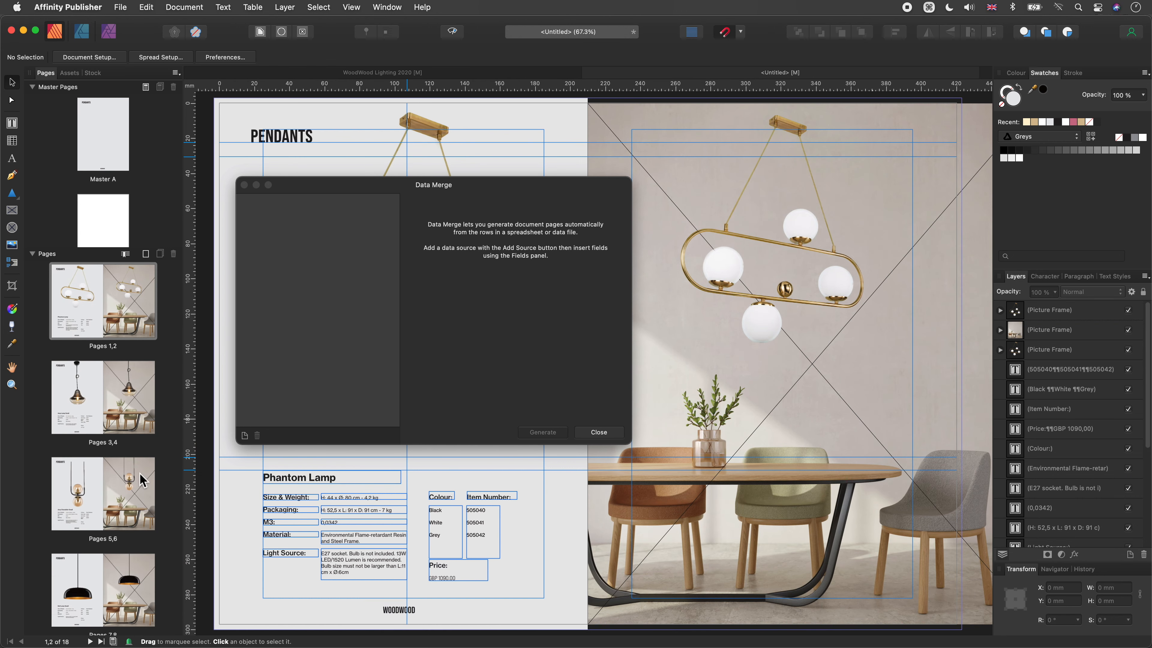
Close the Data Merge window and review the merged product pages 15 to 18 in the generated document
scroll(140, 473, "down", 10)
left_click(139, 485)
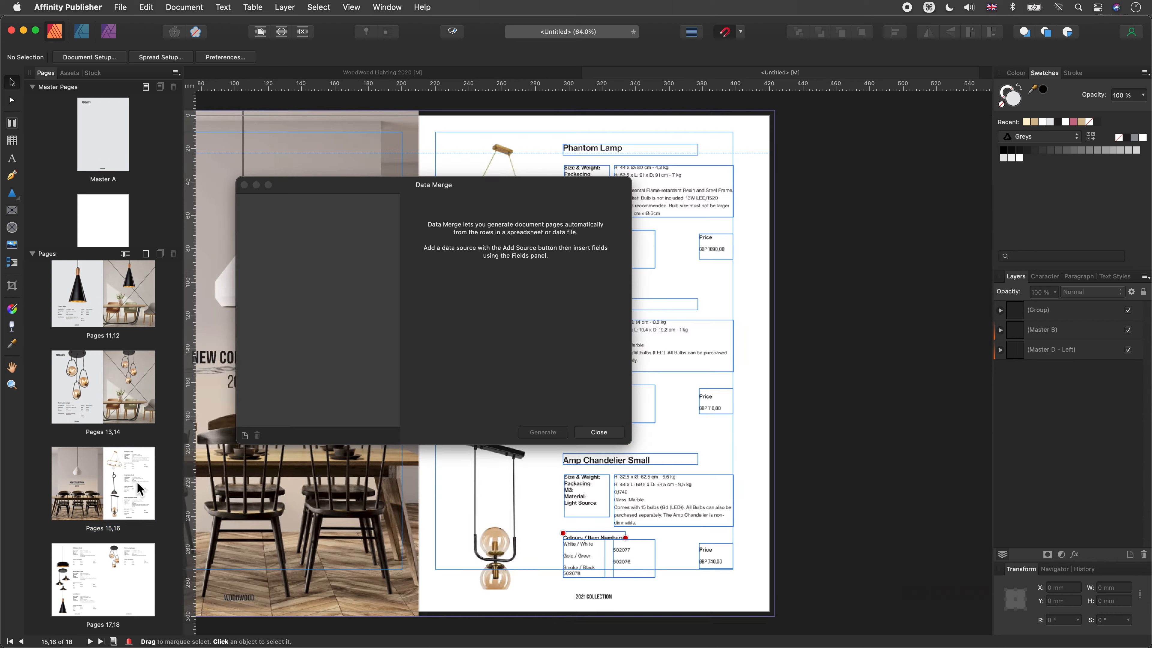
left_click(598, 431)
scroll(826, 367, "left", 3)
scroll(827, 367, "down", 2)
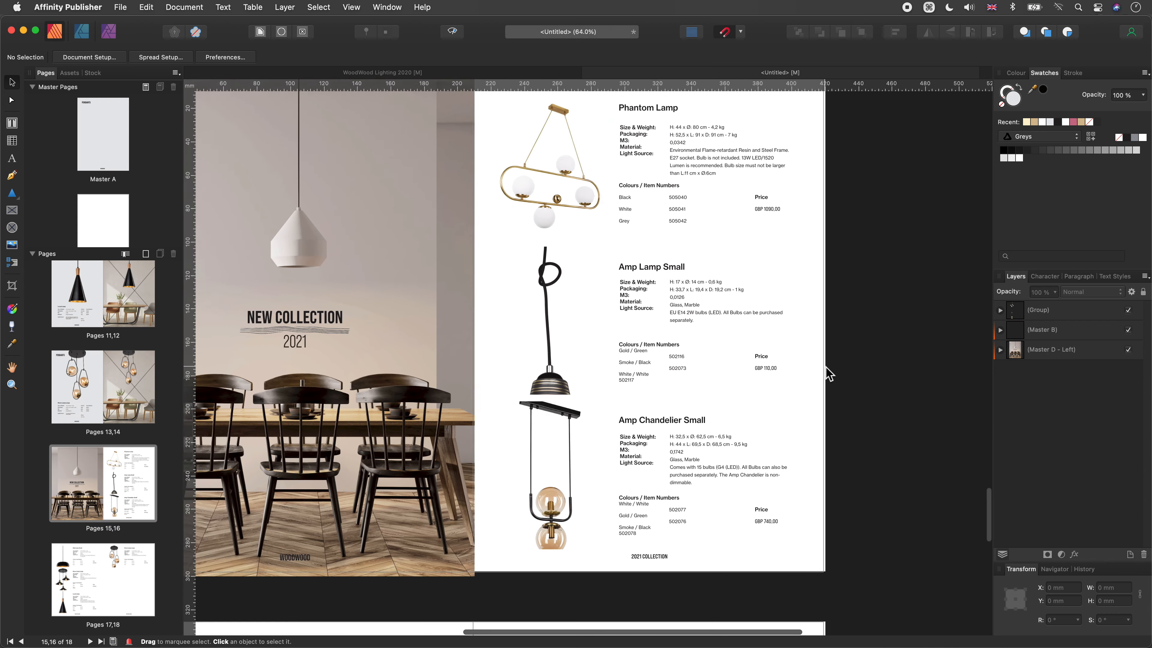
scroll(827, 368, "down", 10)
scroll(826, 368, "left", 2)
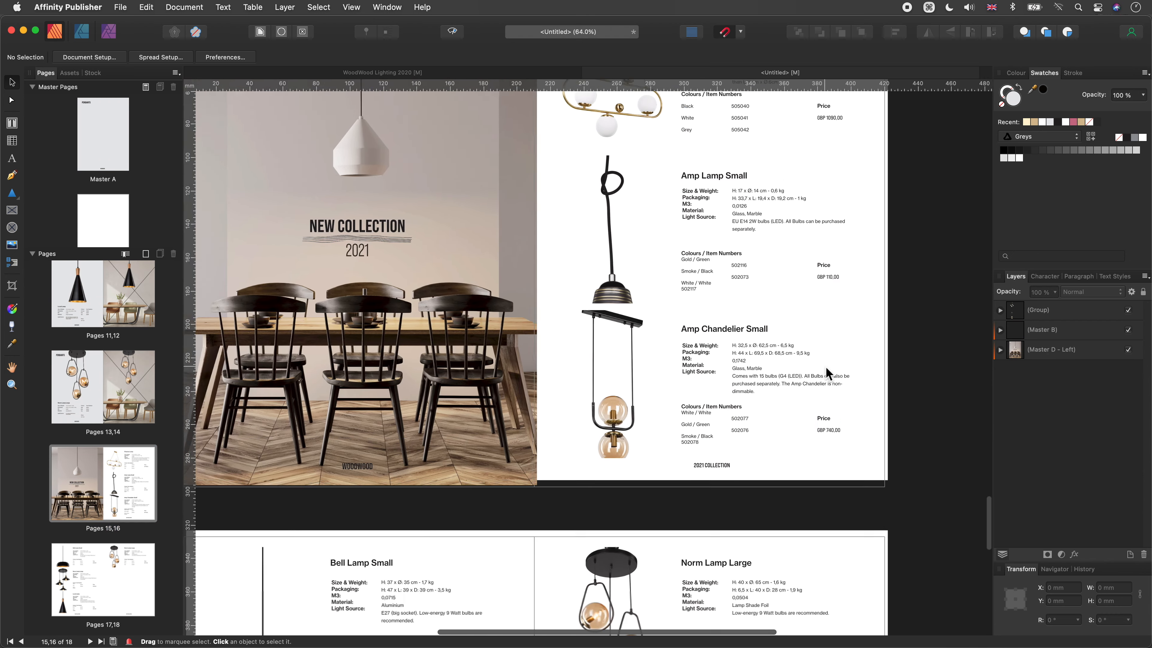
scroll(826, 367, "up", 10)
scroll(827, 367, "right", 3)
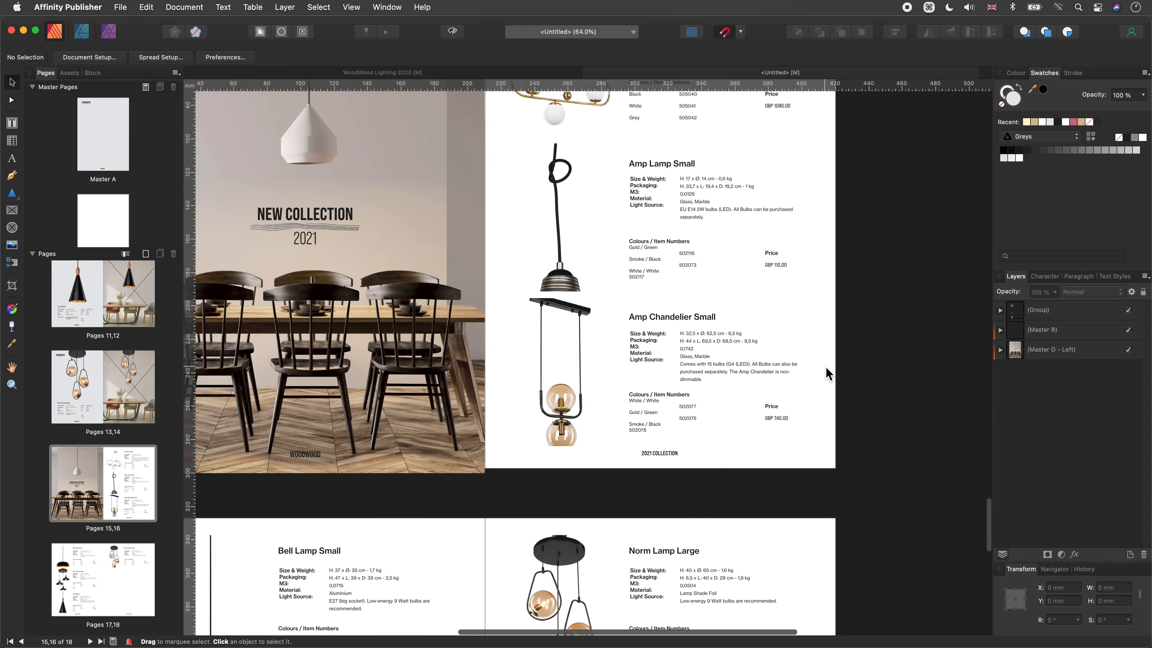
scroll(826, 367, "down", 1)
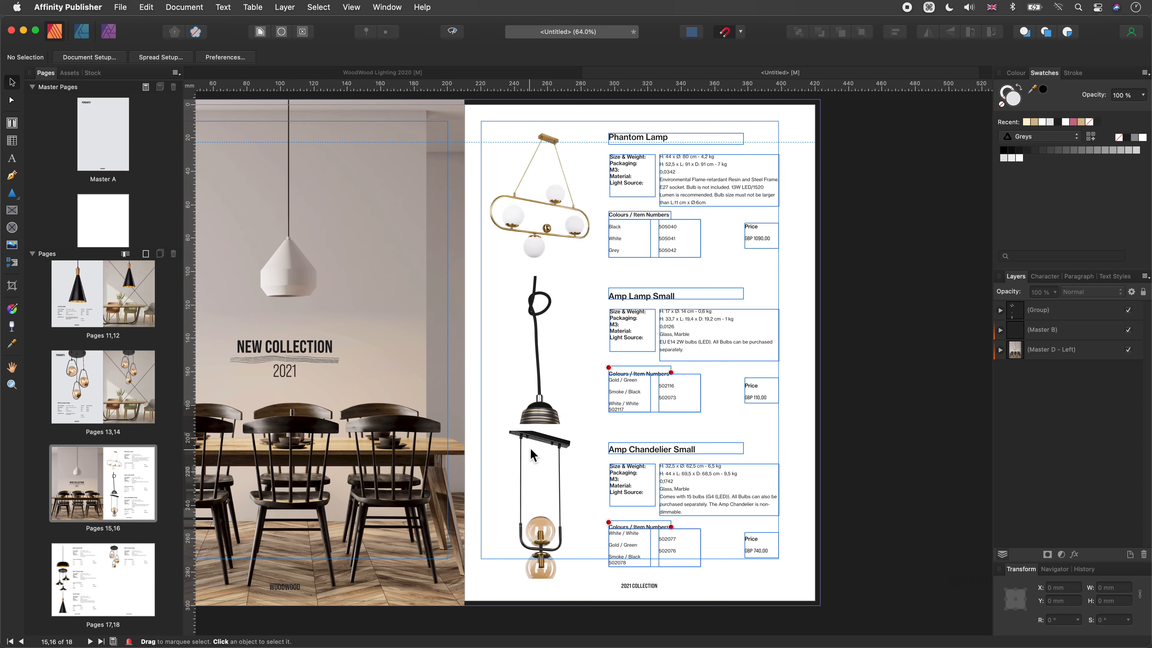
Switch back to the WoodWood Lighting 2020 document and set the product picture frame's scaling to Scale to Min Fit
left_click(439, 74)
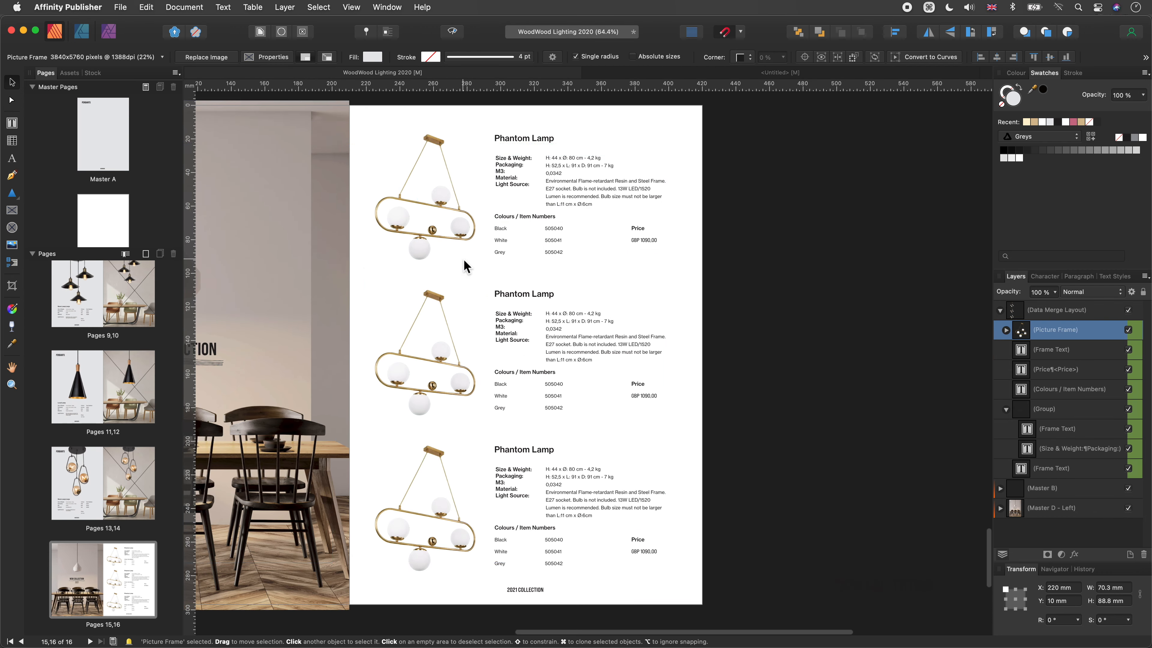
left_click(267, 57)
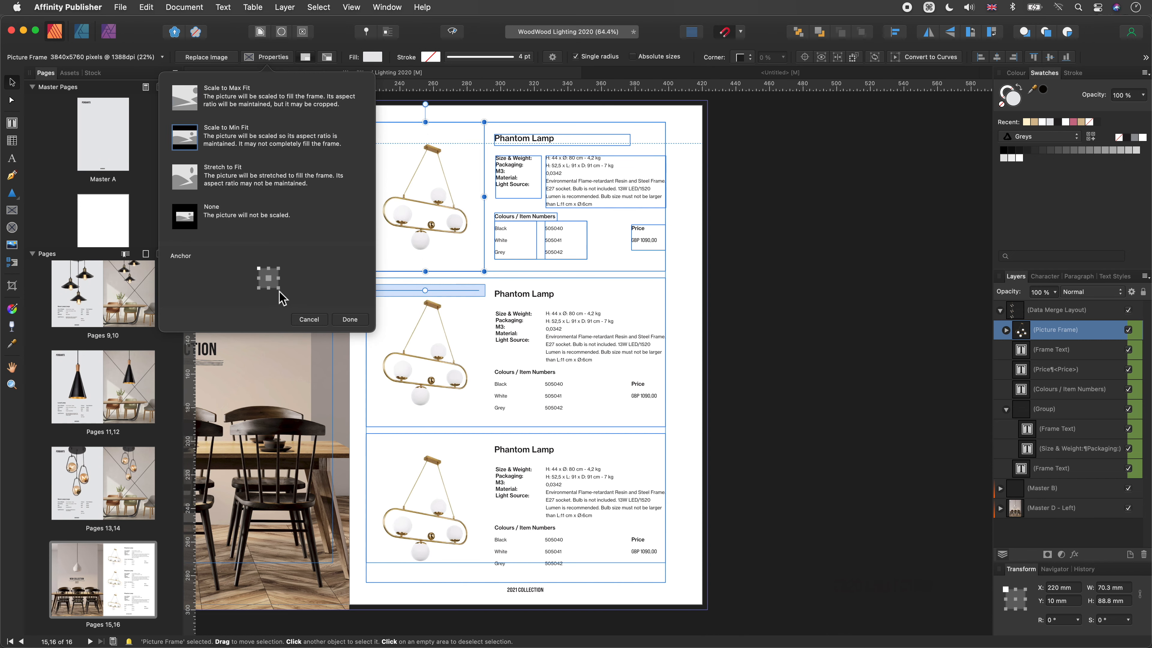
left_click(346, 321)
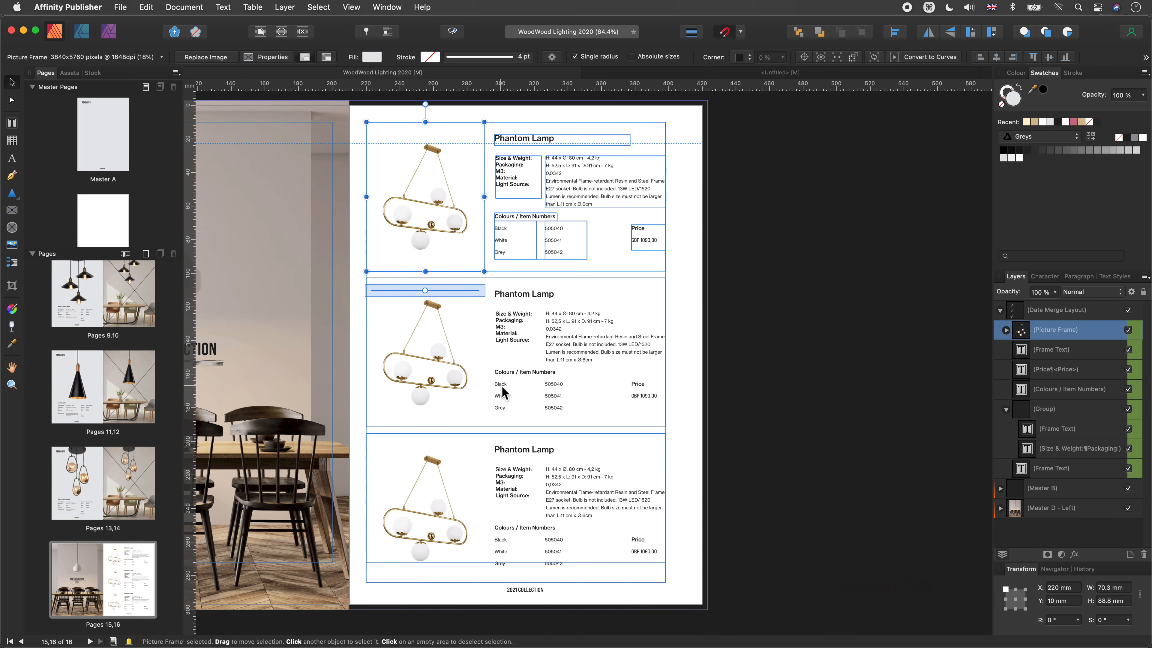
Set the data merge layout's gutter to 0 mm and shrink the cell height to 87.3 mm to fit the lower page margin
left_click(475, 340)
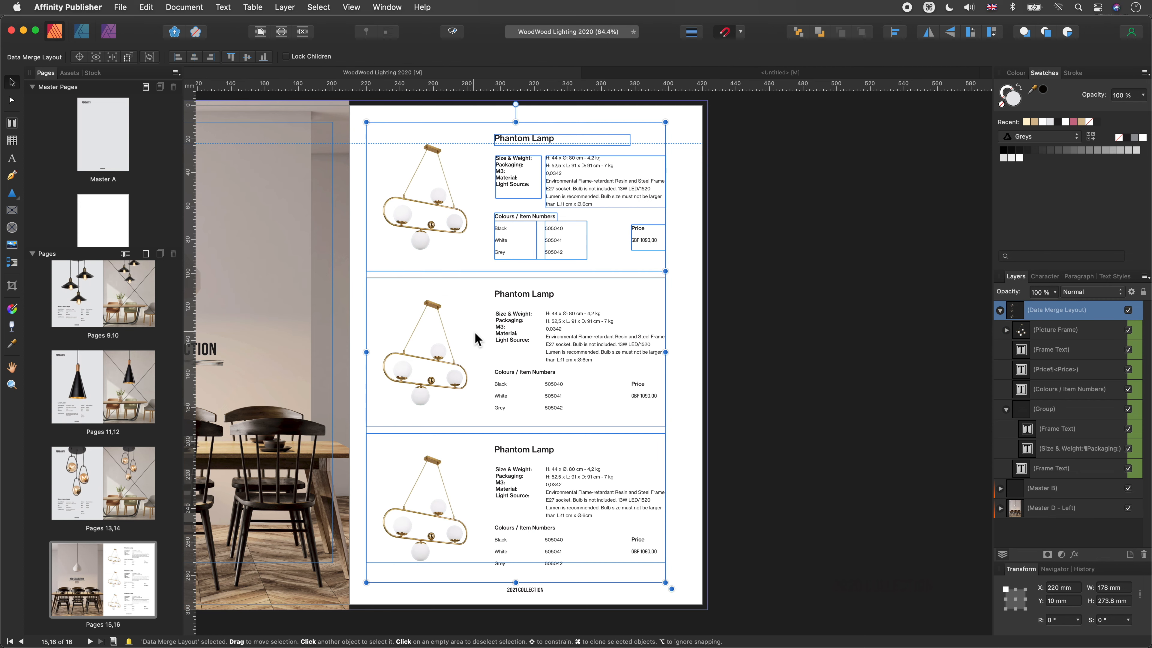
left_click(11, 264)
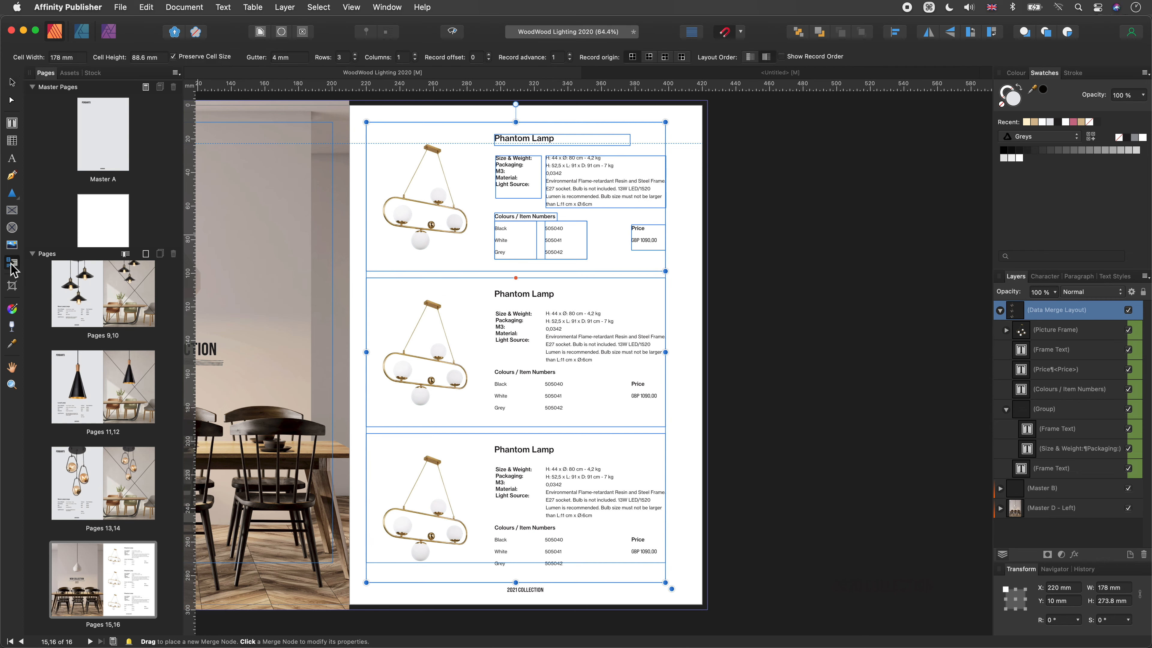
left_click(281, 58)
type("0")
key("Return")
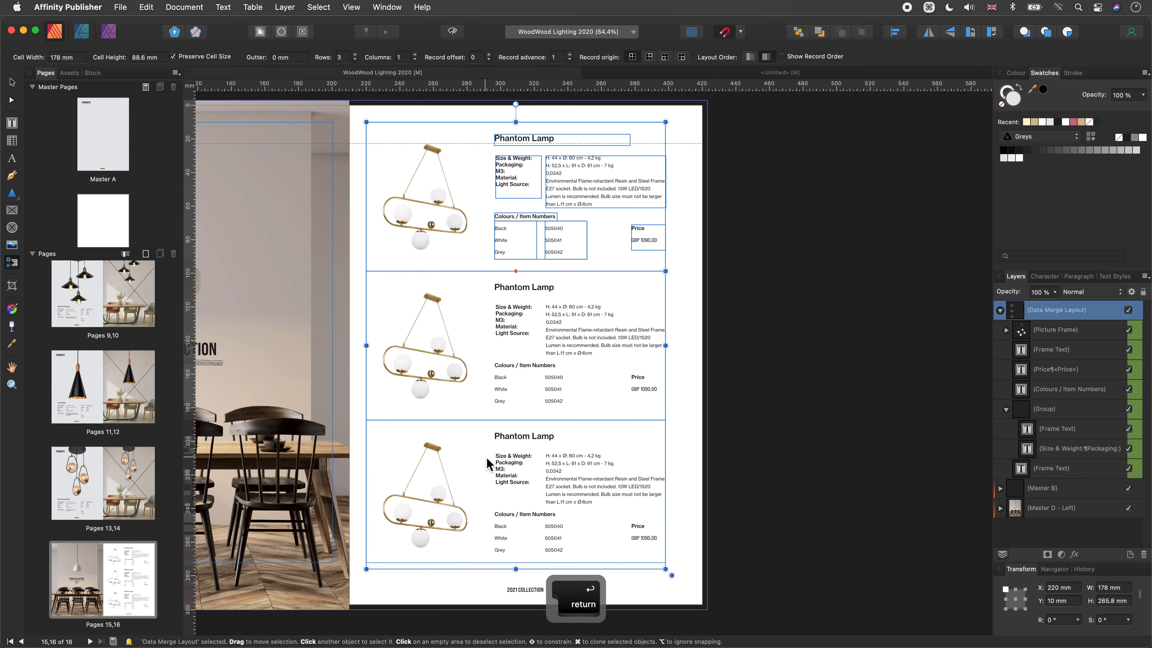
left_click_drag(516, 574, 517, 567)
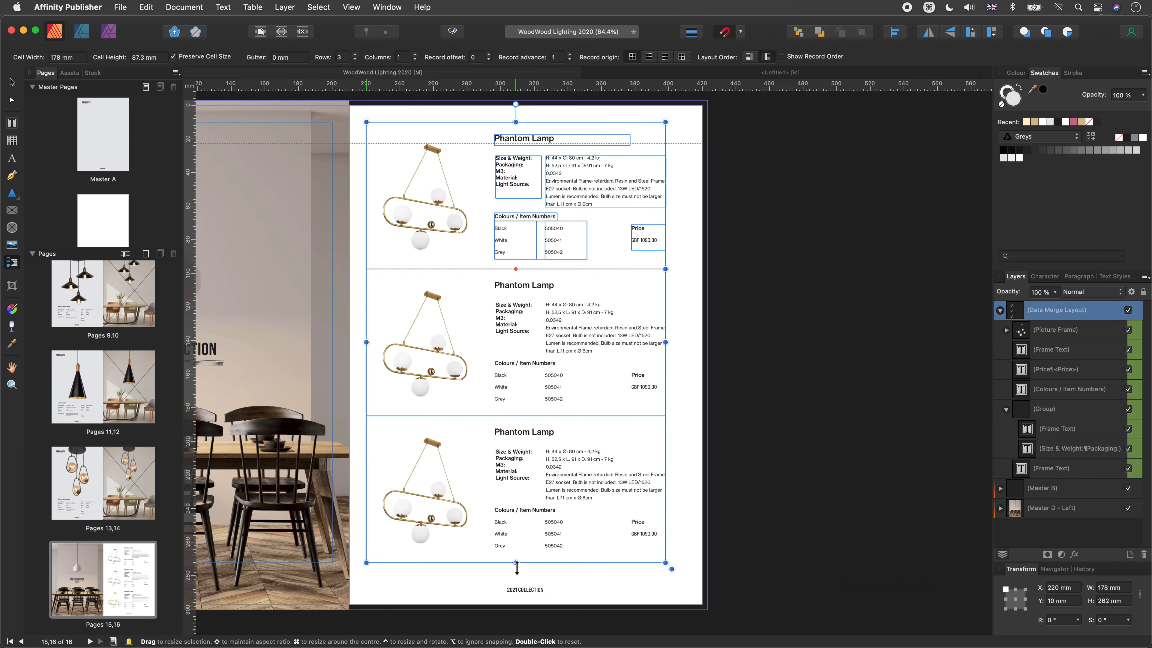
Generate a new merged document from the adjusted layout and close the Data Merge window
left_click(184, 7)
left_click(193, 216)
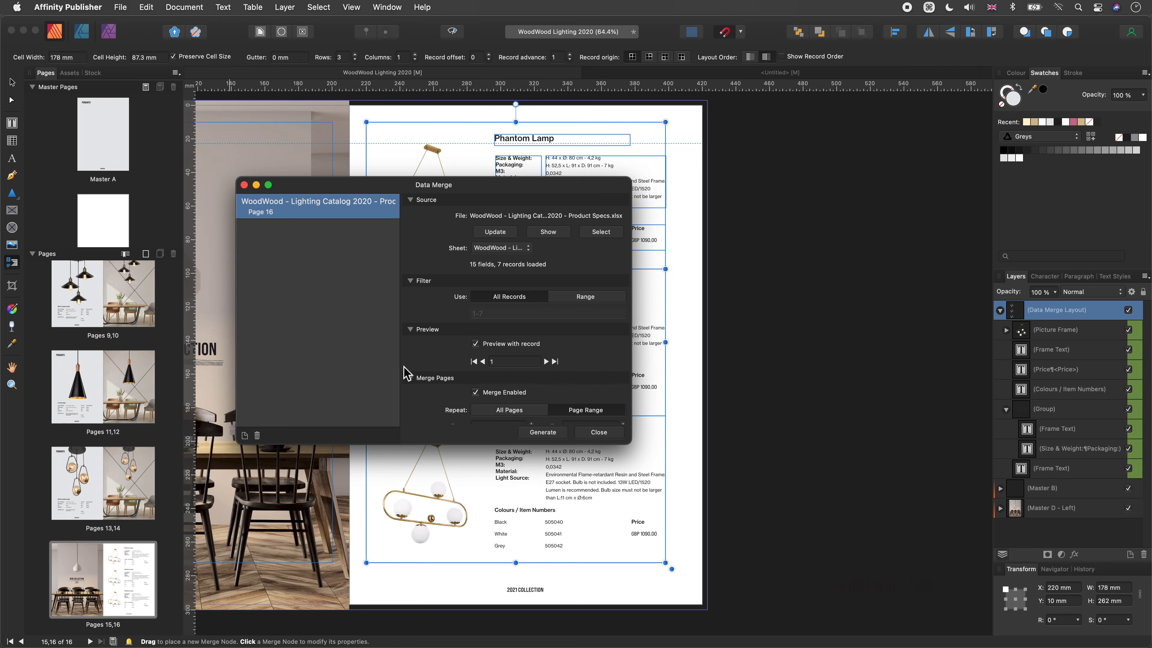
left_click(544, 432)
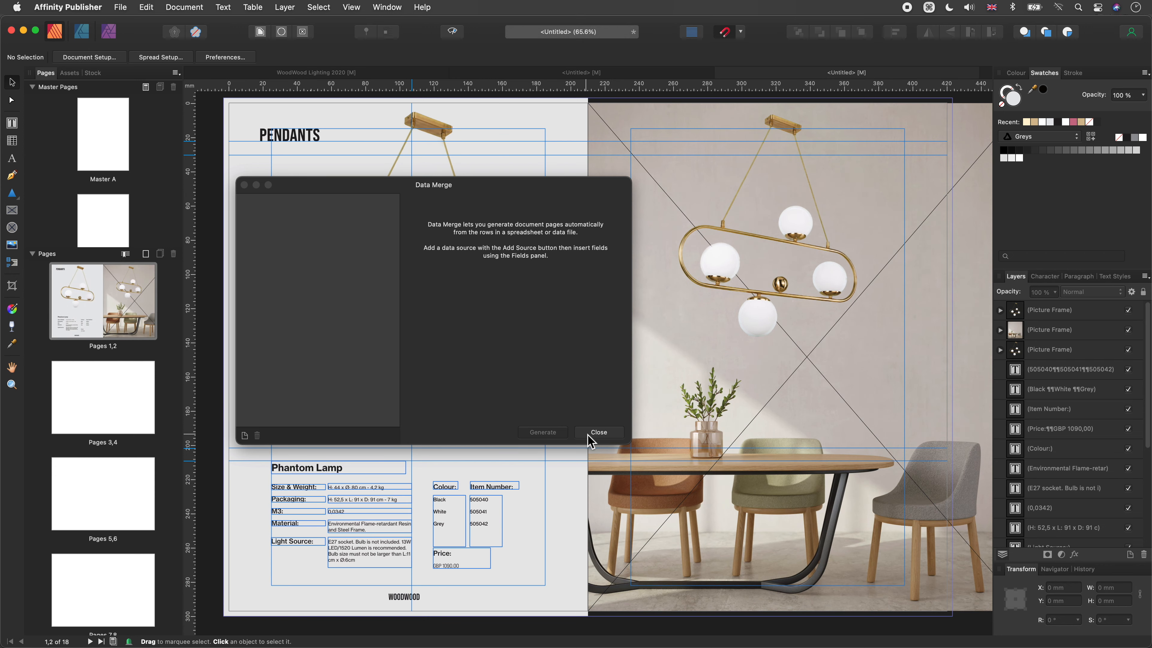
left_click(588, 436)
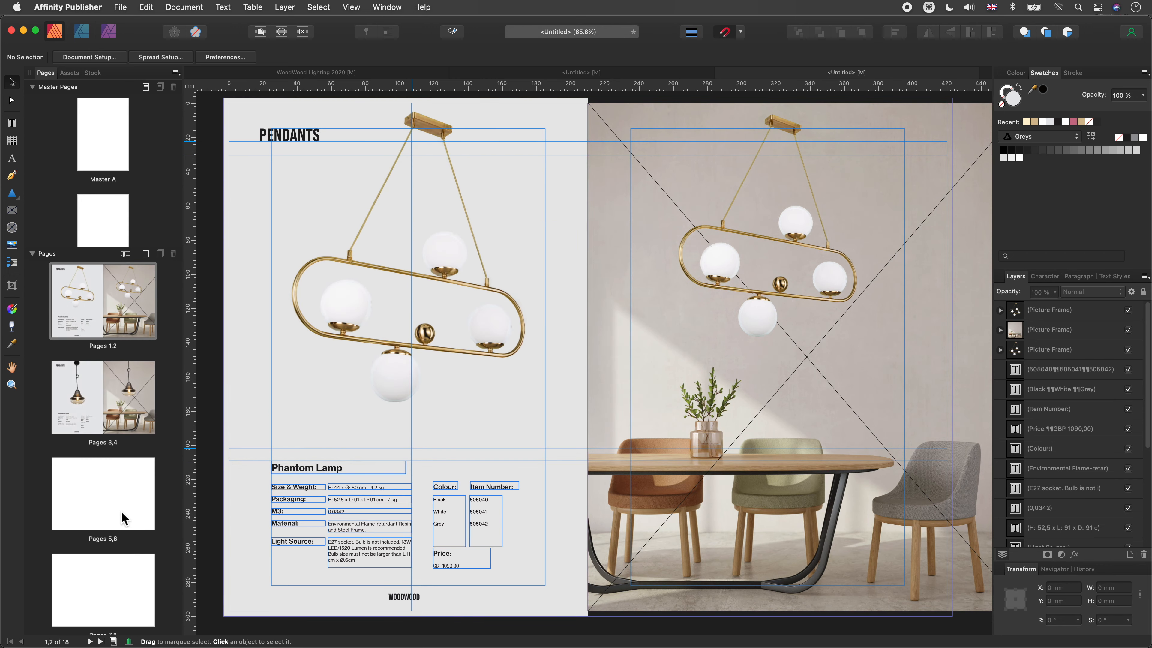
Examine the product images and specs on pages 15 to 18 of the newly merged document
scroll(121, 512, "down", 10)
left_click(116, 494)
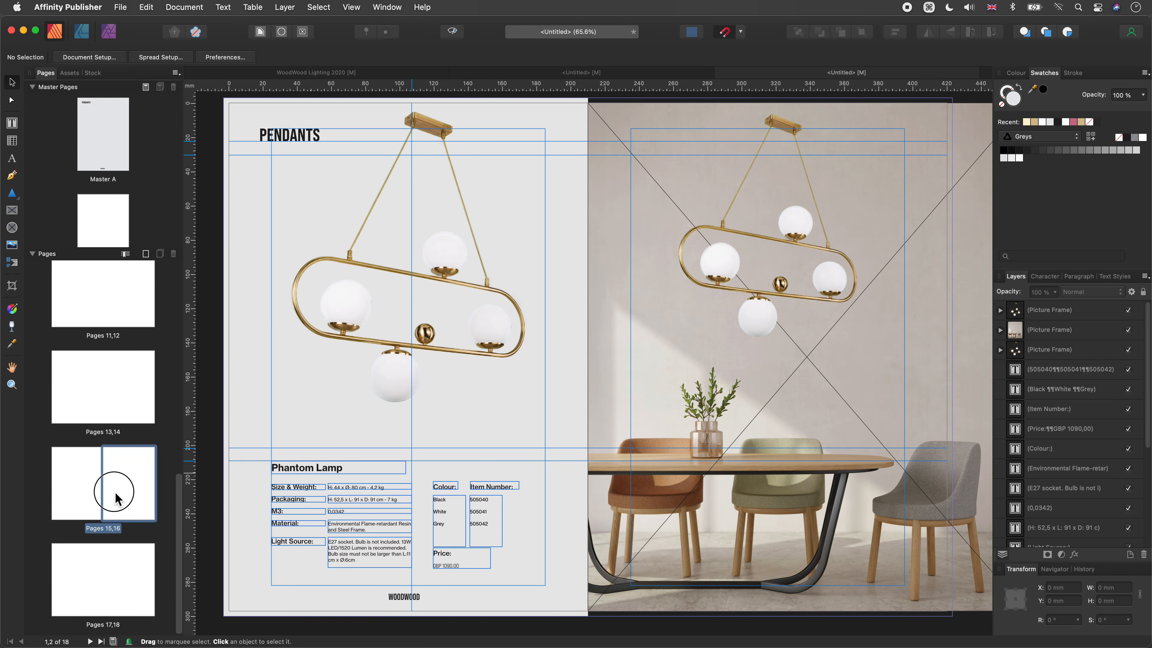
scroll(402, 478, "down", 2)
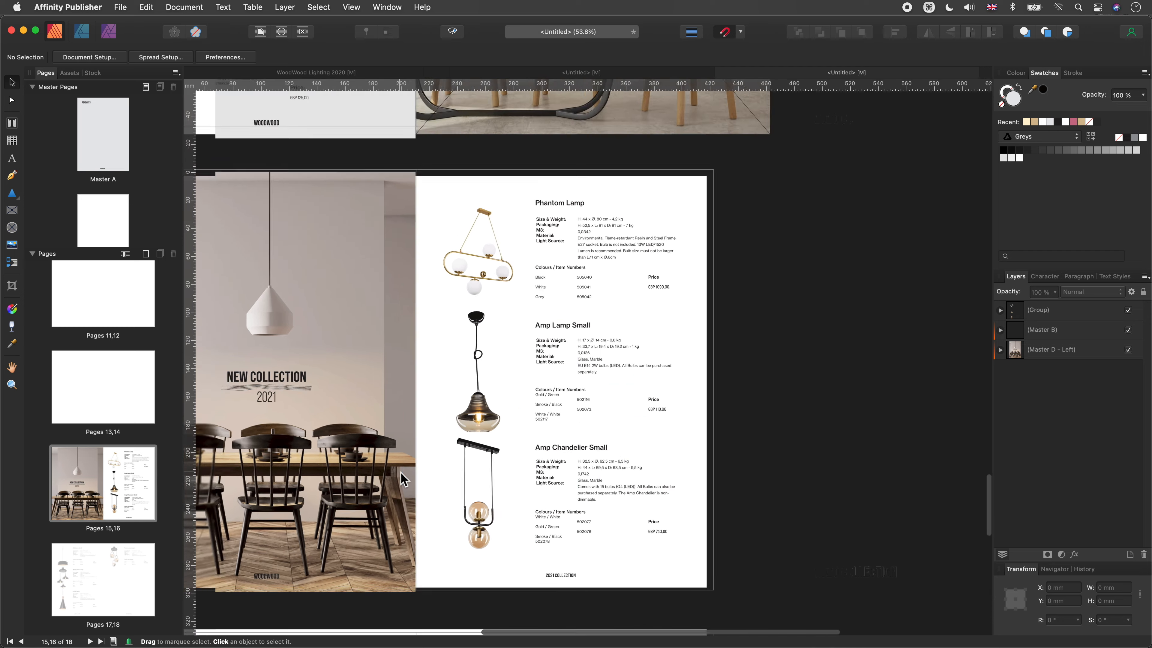
scroll(403, 479, "down", 10)
scroll(400, 473, "right", 4)
scroll(400, 472, "down", 2)
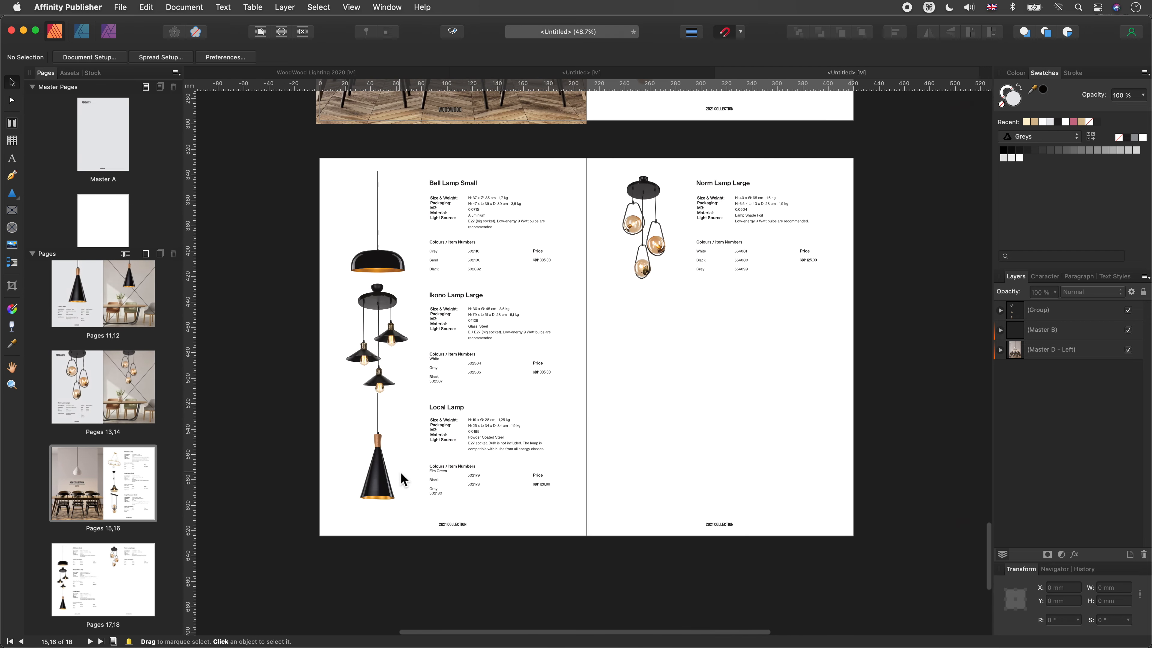